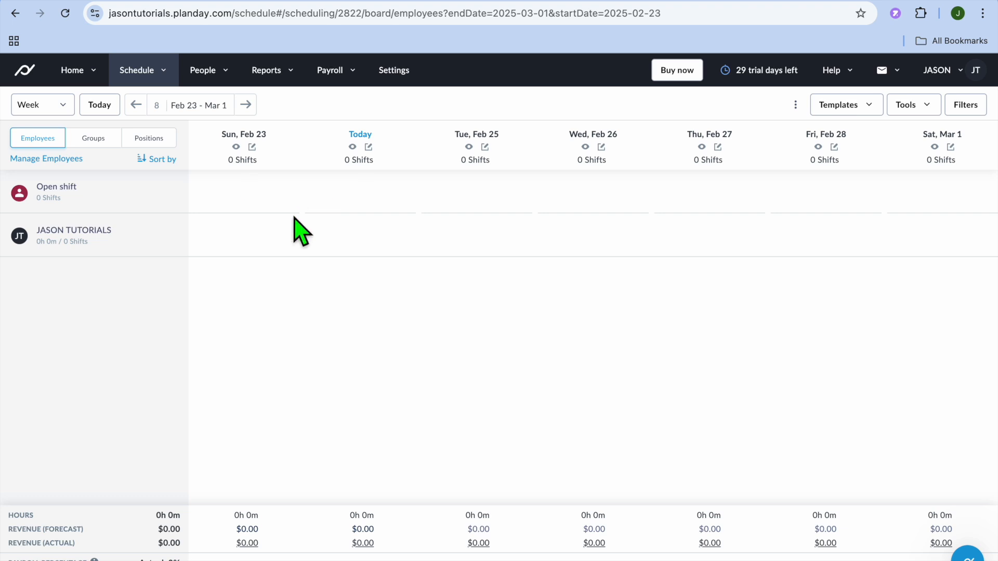
- Open the employee list and check the options for creating employees
{"action": "left_click", "coordinate": [224, 75]}
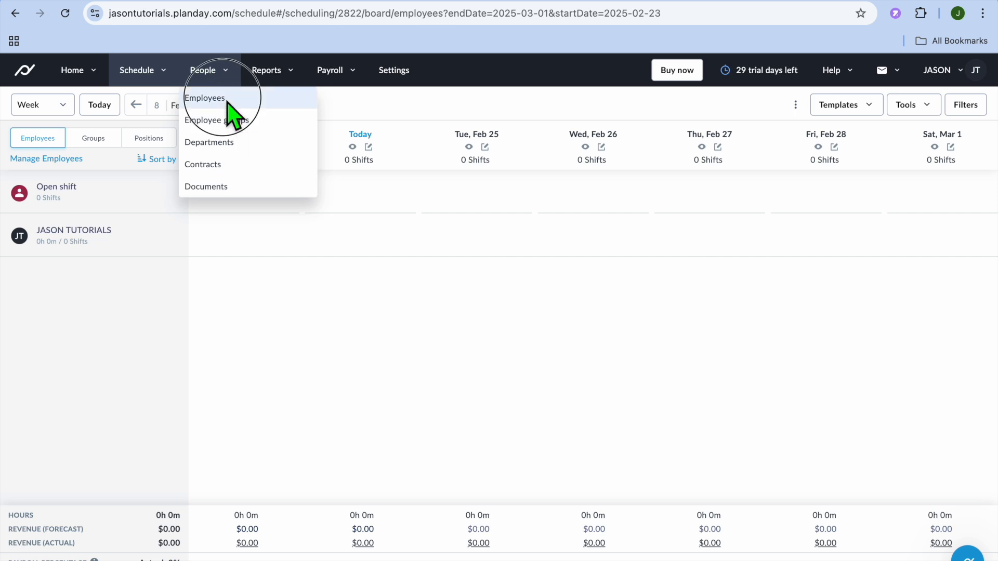
{"action": "left_click", "coordinate": [227, 102]}
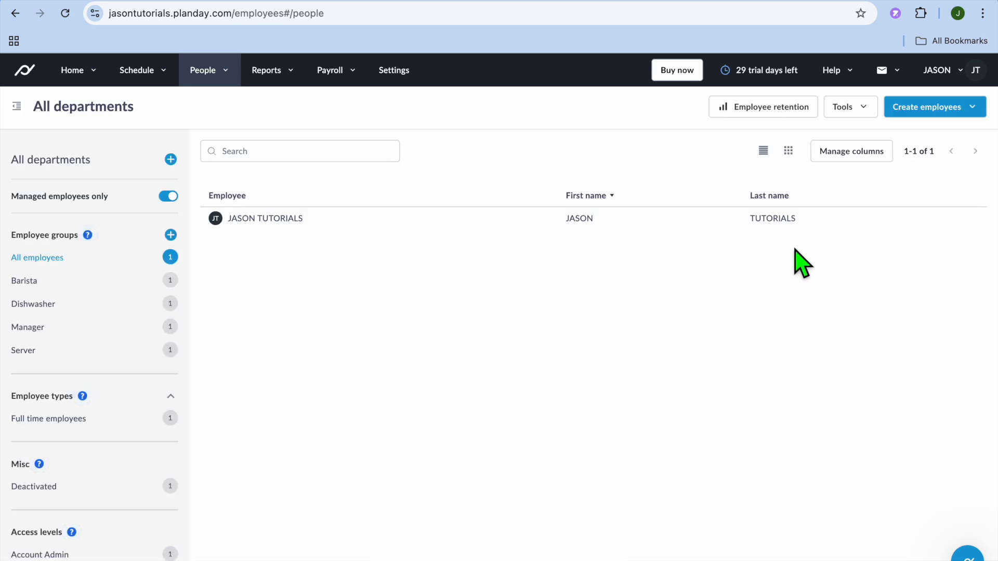
{"action": "left_click", "coordinate": [939, 111]}
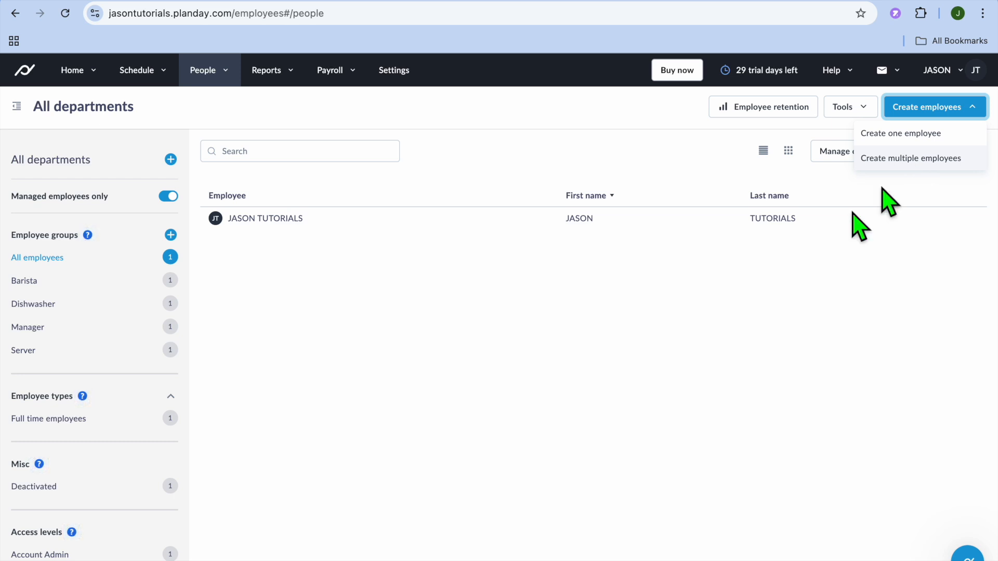
{"action": "left_click", "coordinate": [563, 318]}
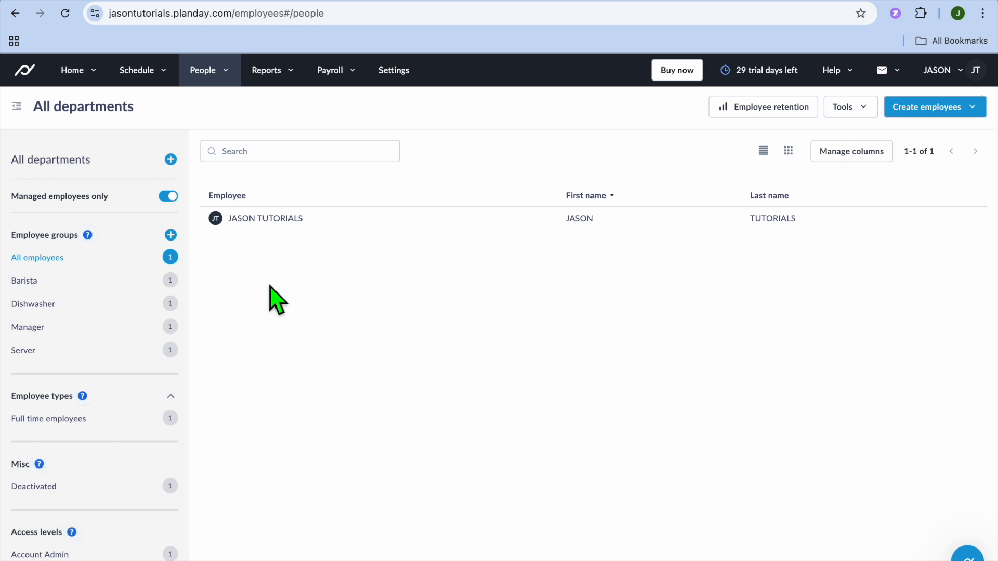
- Show only the Barista group's employees and review the creation options, employee groups, employee types and access levels
{"action": "left_click", "coordinate": [113, 282]}
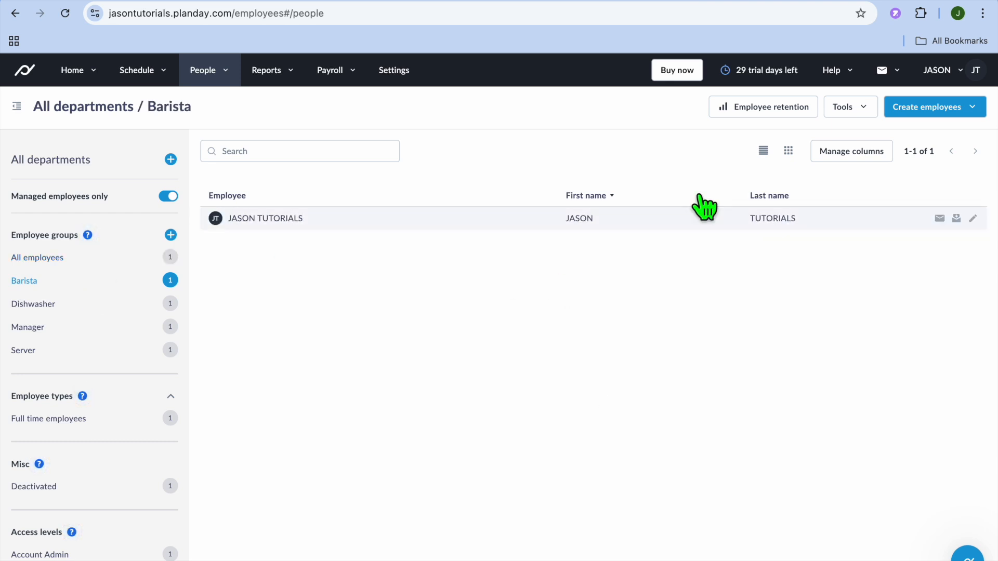
{"action": "left_click", "coordinate": [952, 108]}
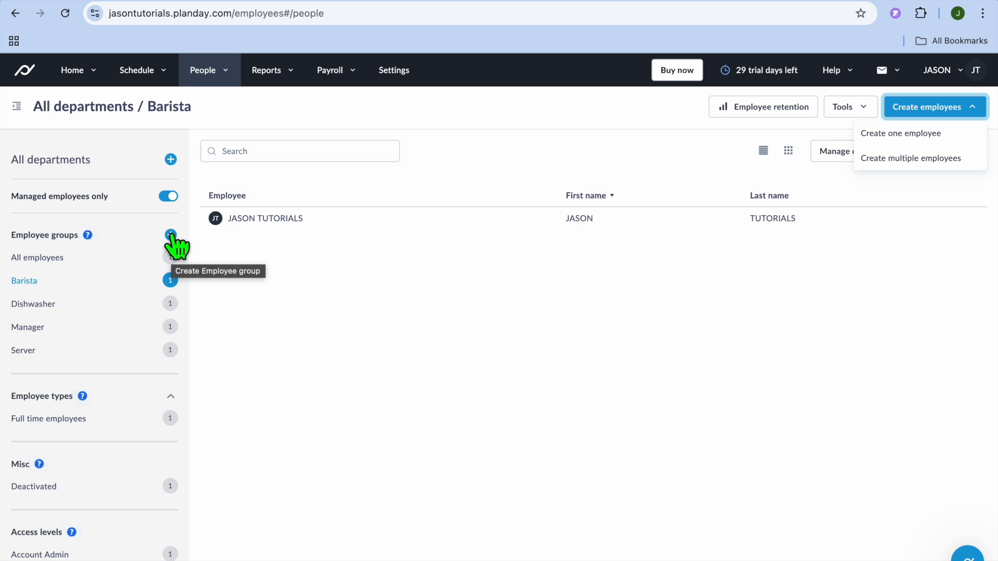
{"action": "scroll", "coordinate": [171, 240], "scroll_direction": "down", "scroll_amount": 2}
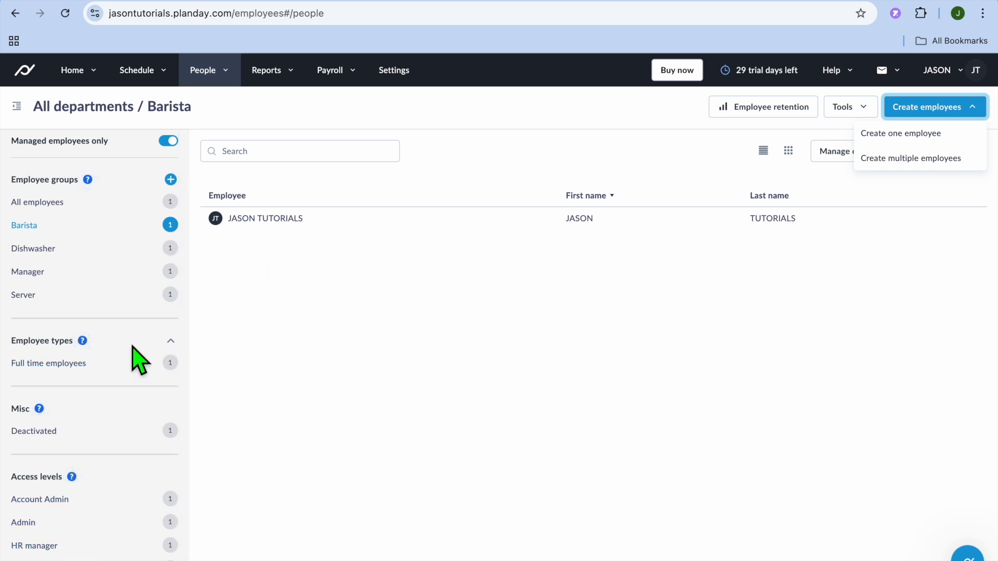
{"action": "scroll", "coordinate": [134, 347], "scroll_direction": "up", "scroll_amount": 2}
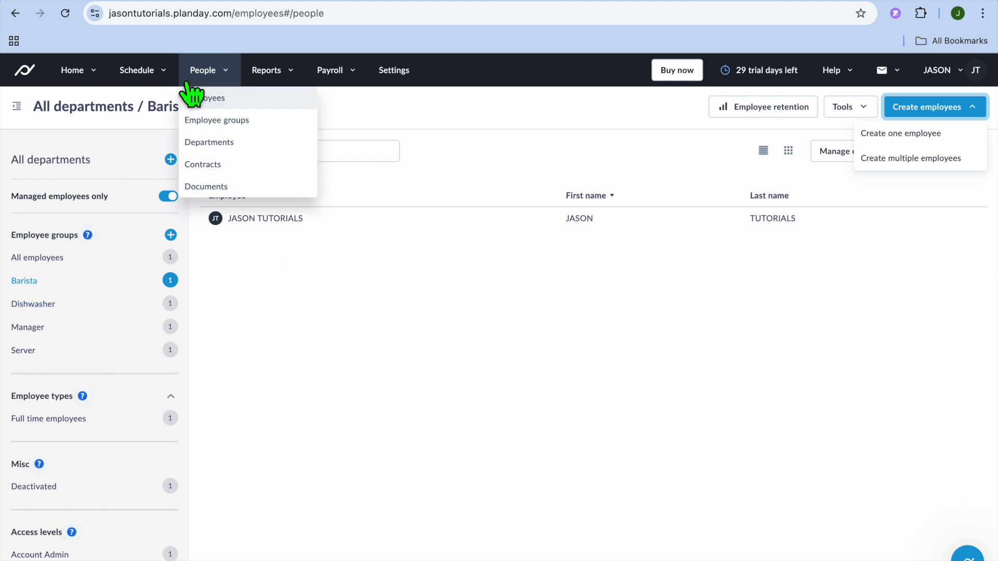
- Return to the weekly schedule and bring up the listed employee's summary card
{"action": "mouse_move", "coordinate": [163, 78]}
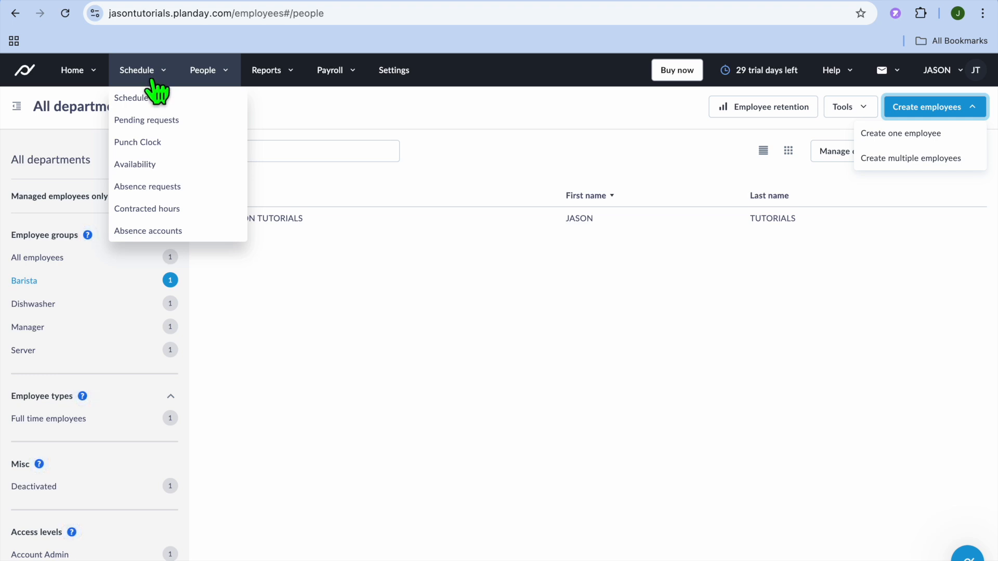
{"action": "left_click", "coordinate": [162, 98]}
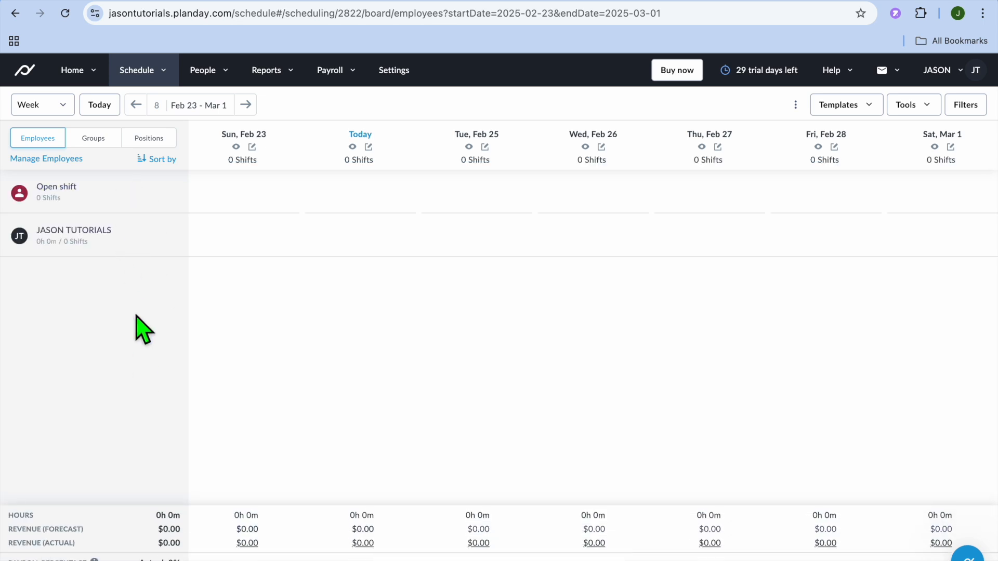
{"action": "left_click", "coordinate": [123, 245]}
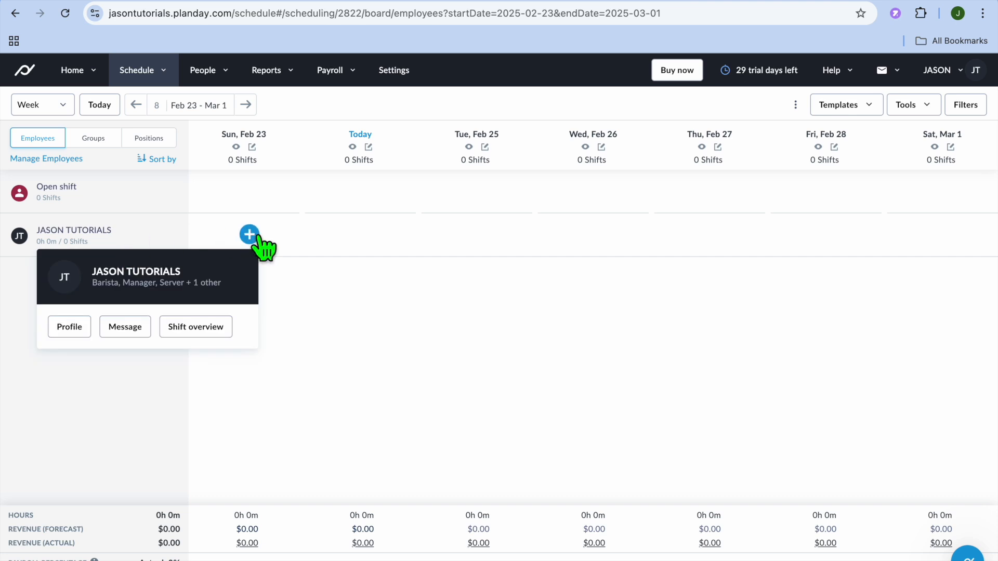
{"action": "left_click", "coordinate": [249, 235]}
{"action": "left_click", "coordinate": [250, 234]}
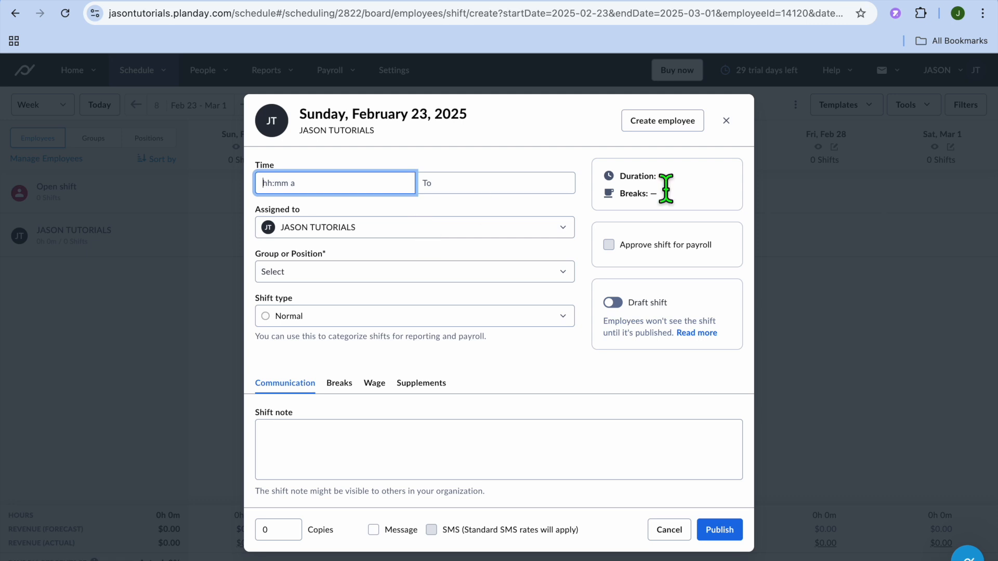
{"action": "left_click", "coordinate": [727, 121]}
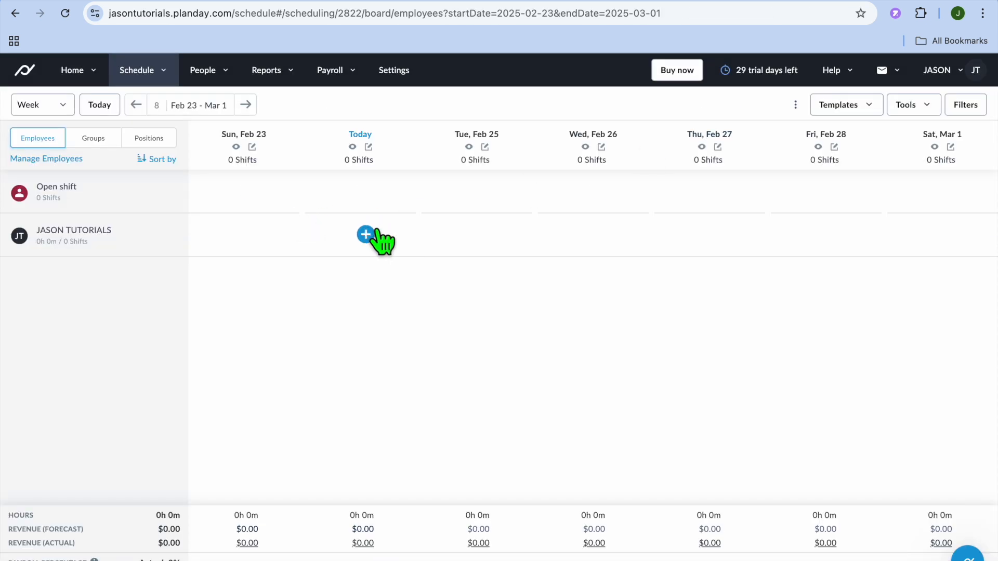
- Start a shift for the listed employee on Monday, February 24, 2025, running from 11 AM to 6 PM
{"action": "left_click", "coordinate": [366, 234]}
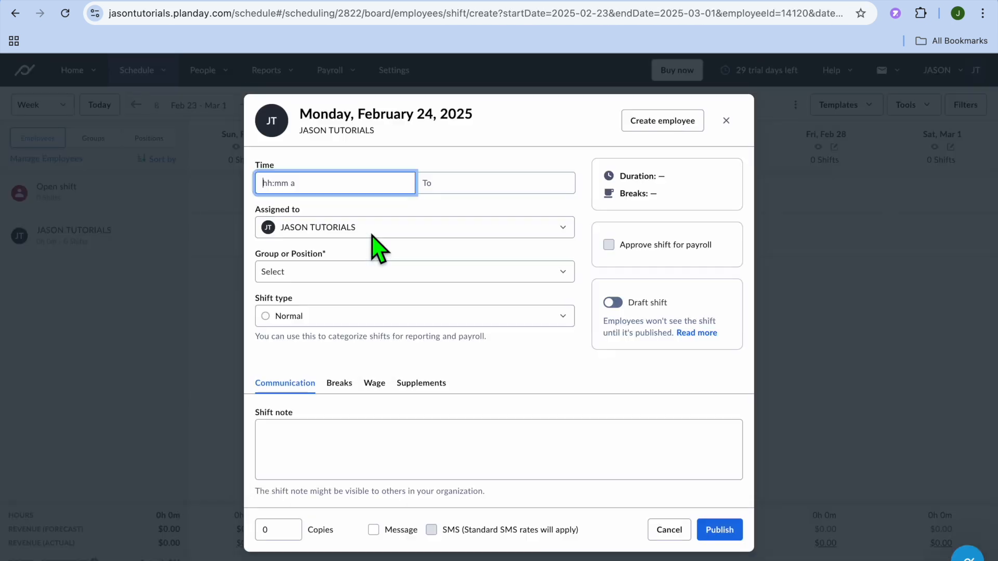
{"action": "left_click", "coordinate": [341, 193]}
{"action": "type", "text": "11 am"}
{"action": "left_click", "coordinate": [473, 200]}
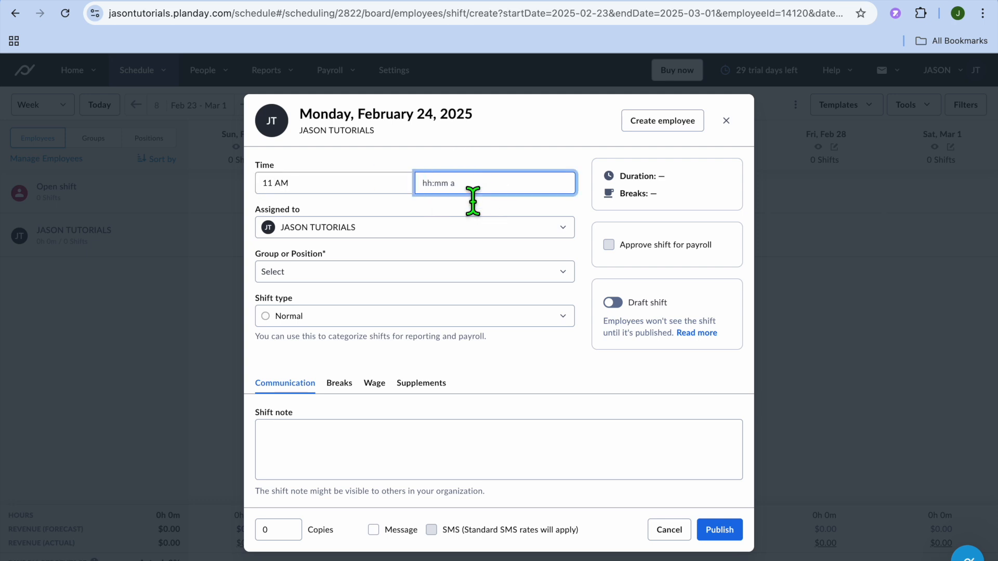
{"action": "type", "text": "6 pm"}
{"action": "left_click", "coordinate": [511, 227]}
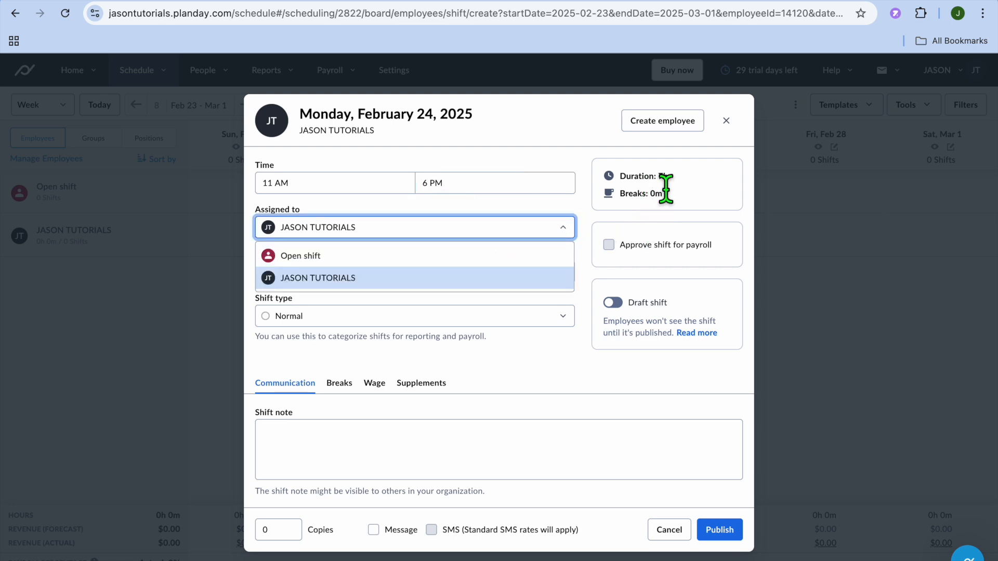
{"action": "left_click", "coordinate": [467, 278]}
- Assign the shift to the Manager group and keep the shift type Normal
{"action": "left_click", "coordinate": [375, 275]}
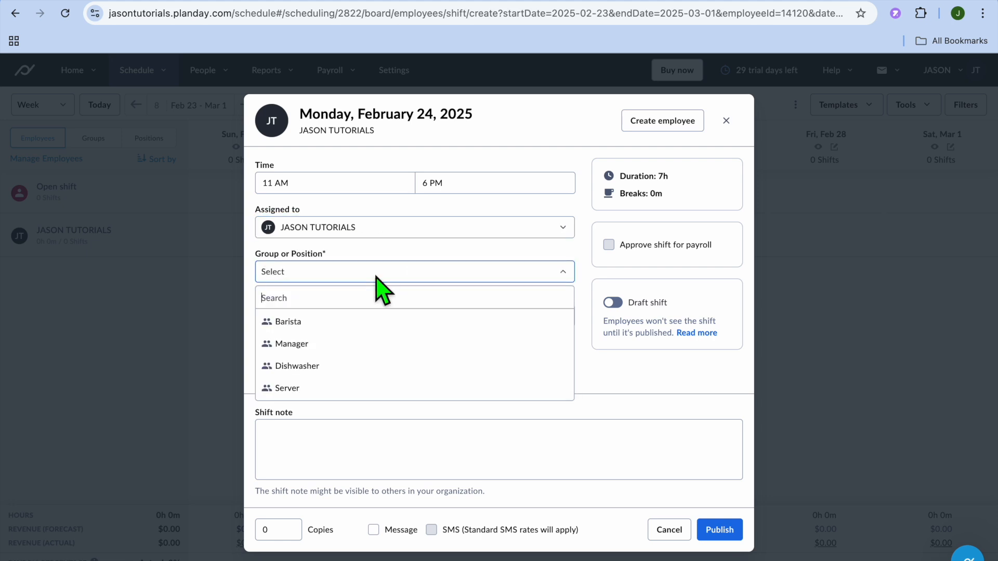
{"action": "left_click", "coordinate": [350, 344]}
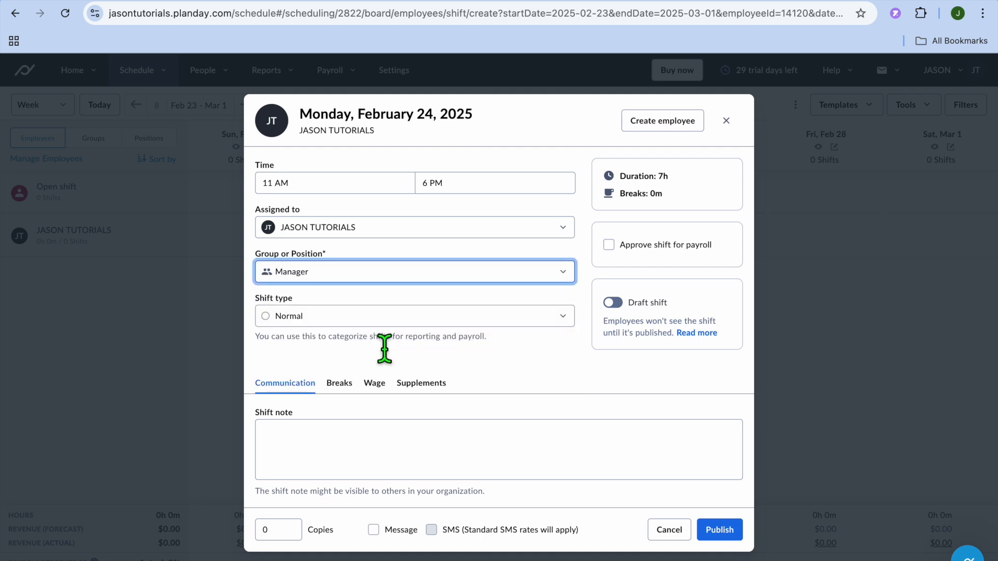
{"action": "left_click", "coordinate": [363, 322]}
{"action": "left_click", "coordinate": [361, 323]}
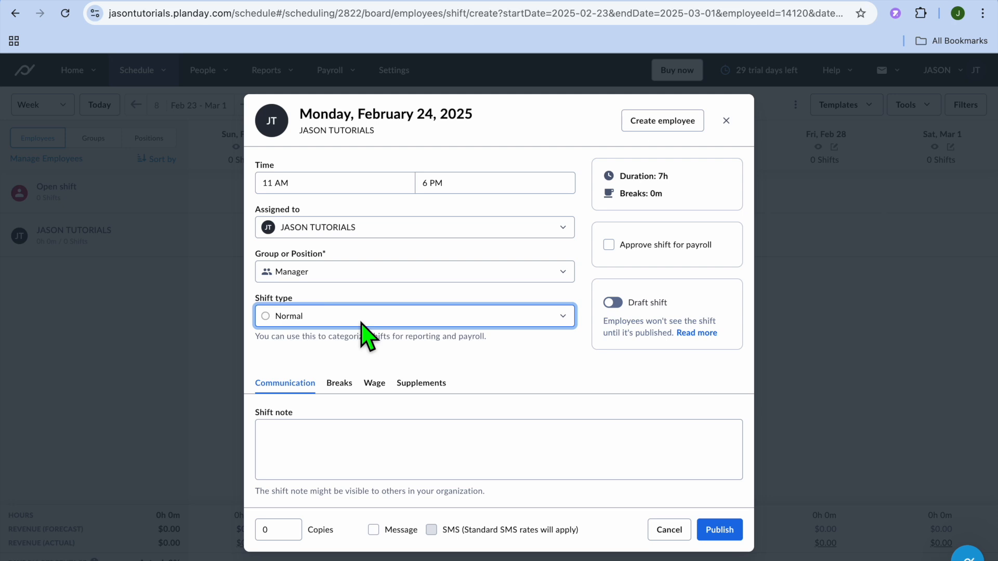
- Add a paid break from 2 PM to 3 PM to the shift
{"action": "left_click", "coordinate": [341, 384]}
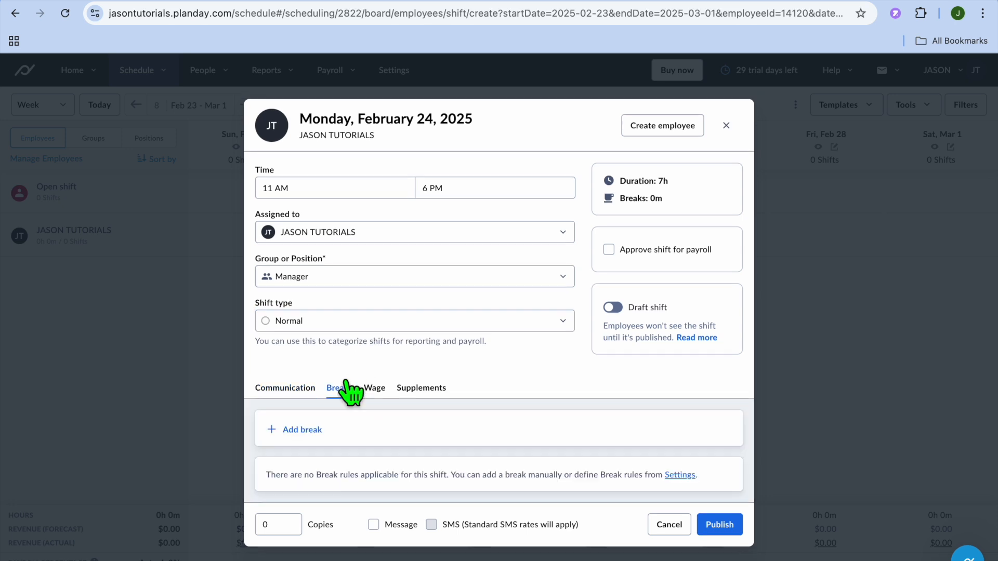
{"action": "left_click", "coordinate": [303, 430]}
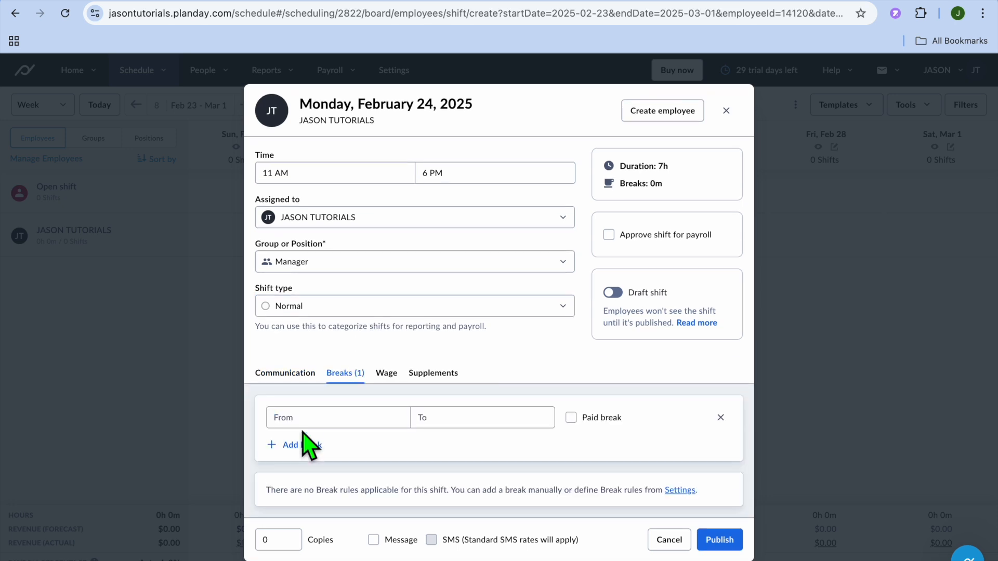
{"action": "left_click", "coordinate": [357, 423]}
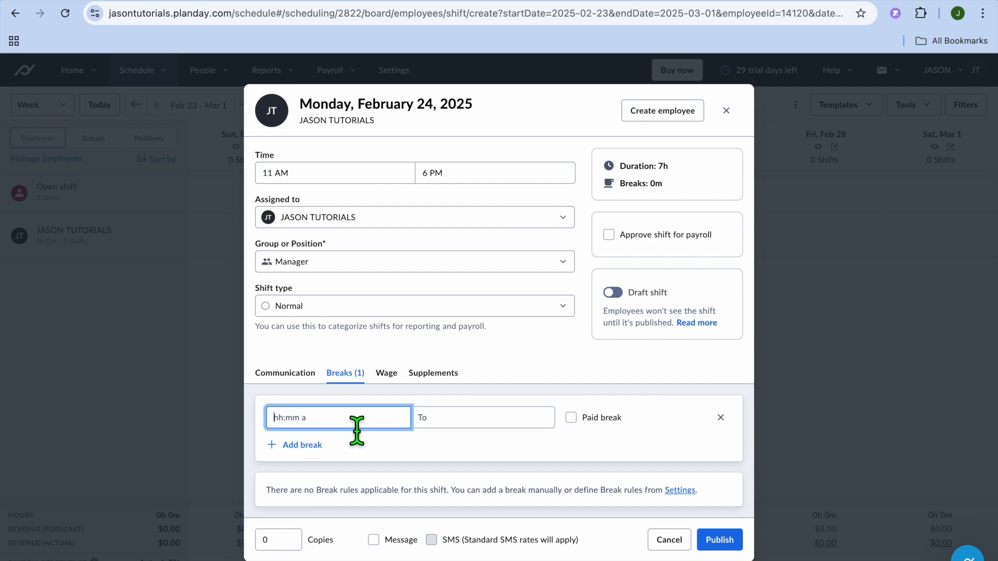
{"action": "type", "text": "2"}
{"action": "type", "text": "pm"}
{"action": "left_click", "coordinate": [468, 437]}
{"action": "type", "text": "3 pm"}
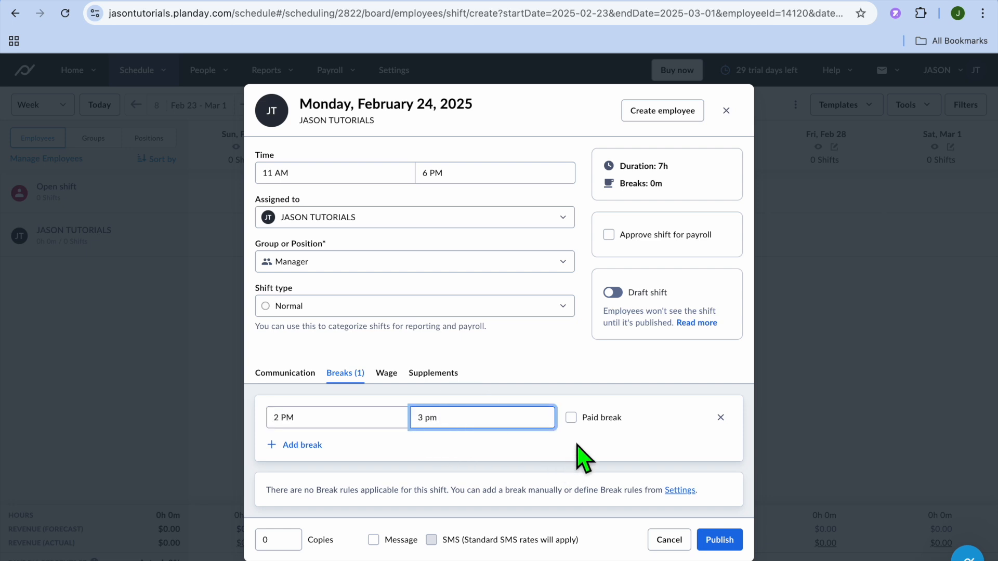
{"action": "left_click", "coordinate": [571, 418]}
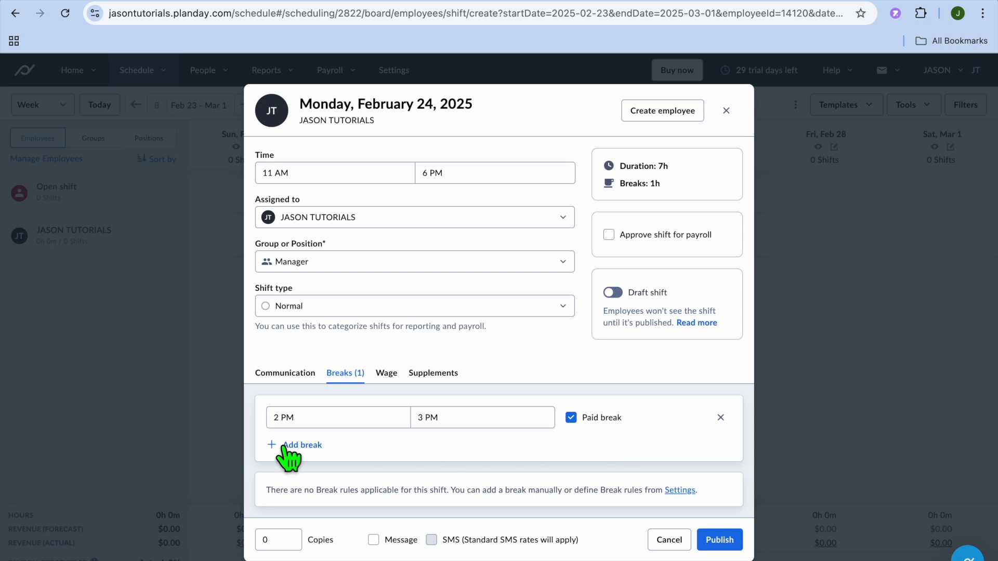
- Override the shift's wage with $14.00 per hour and publish the shift
{"action": "left_click", "coordinate": [396, 382]}
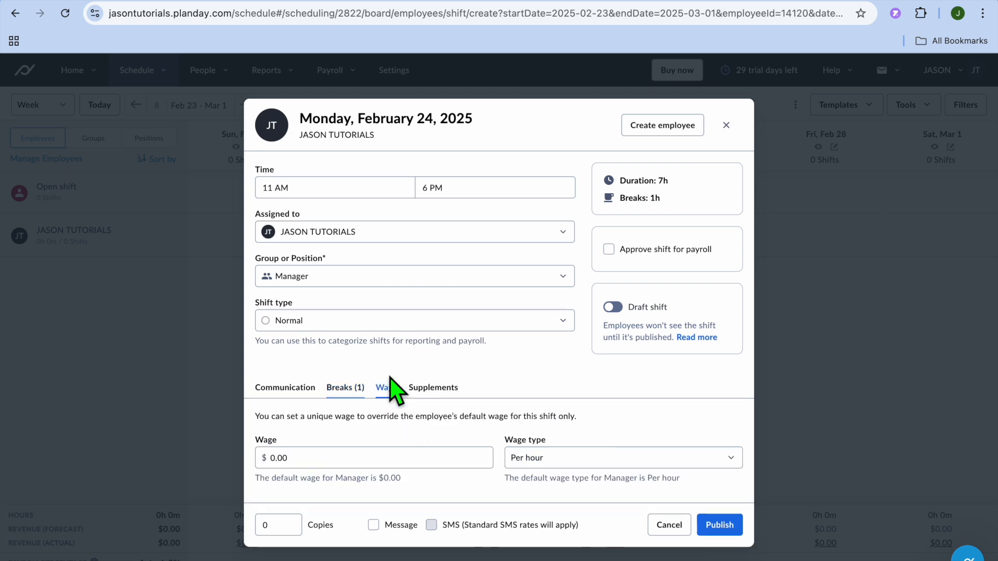
{"action": "left_click", "coordinate": [338, 465]}
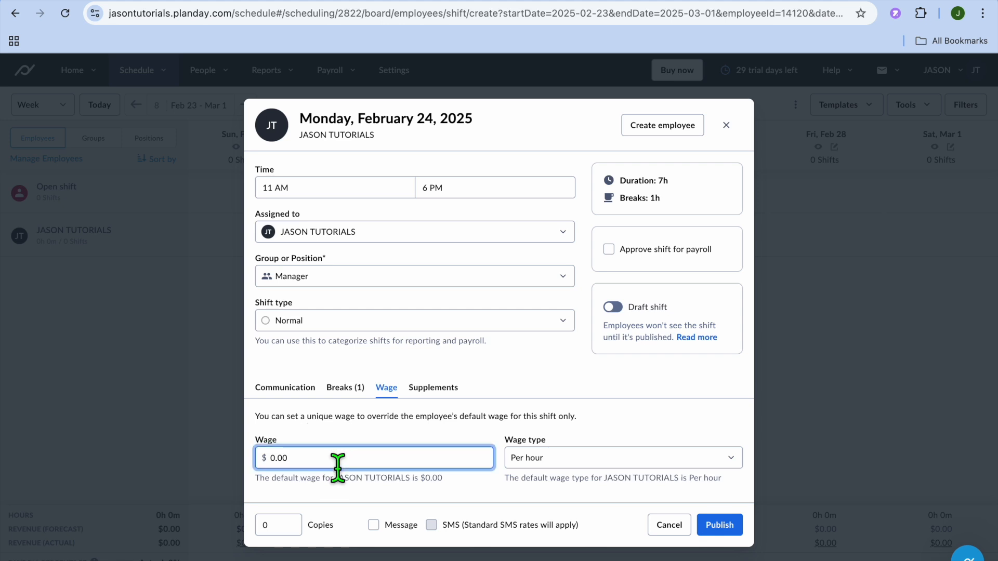
{"action": "key", "text": "BackSpace"}
{"action": "key", "text": "BackSpace"}
{"action": "key", "text": "BackSpace"}
{"action": "key", "text": "BackSpace"}
{"action": "type", "text": "14"}
{"action": "left_click", "coordinate": [555, 462]}
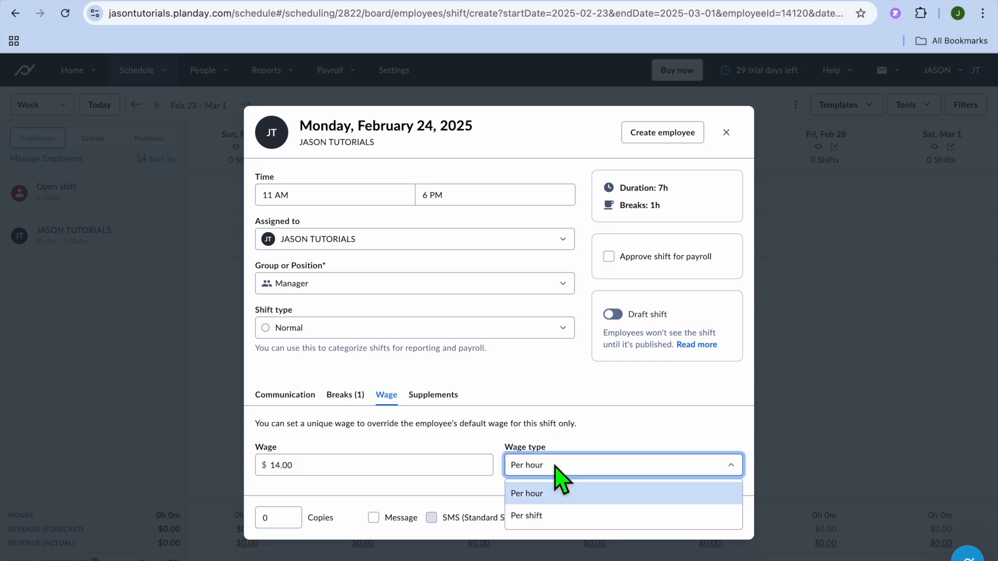
{"action": "left_click", "coordinate": [399, 489]}
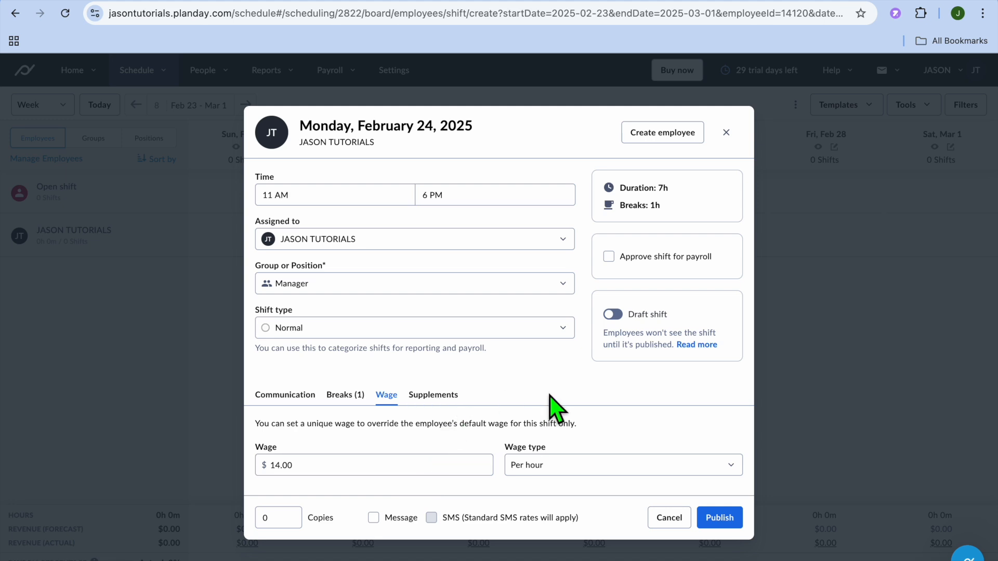
{"action": "left_click", "coordinate": [721, 517]}
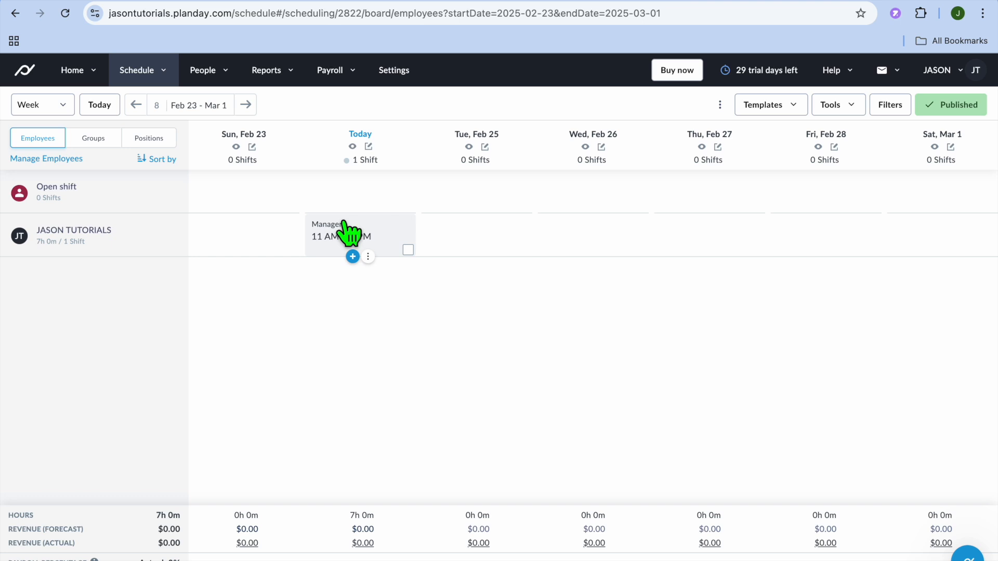
- Open the organization's general settings and review the company details, regional formats and logo options
{"action": "left_click", "coordinate": [386, 76]}
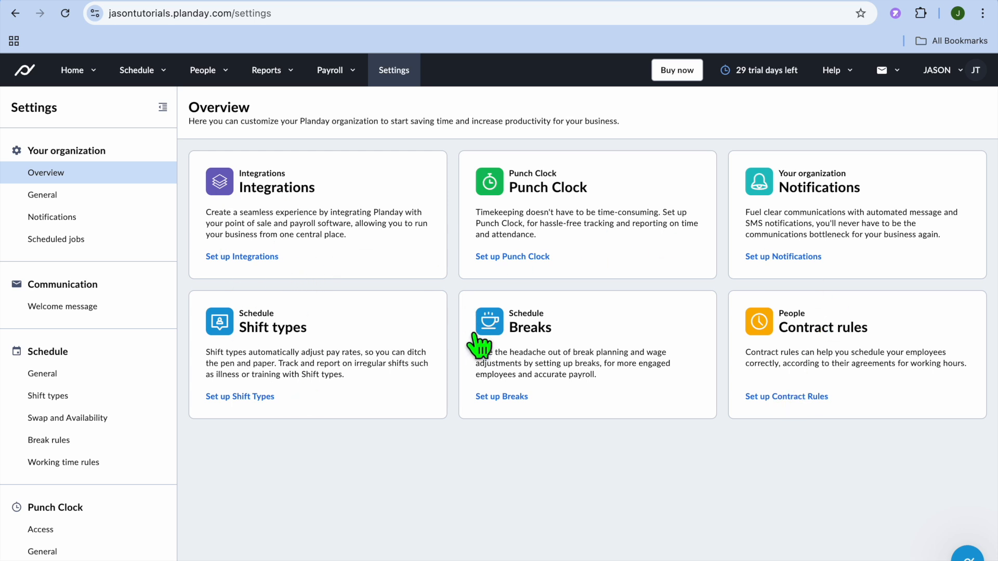
{"action": "left_click", "coordinate": [76, 197]}
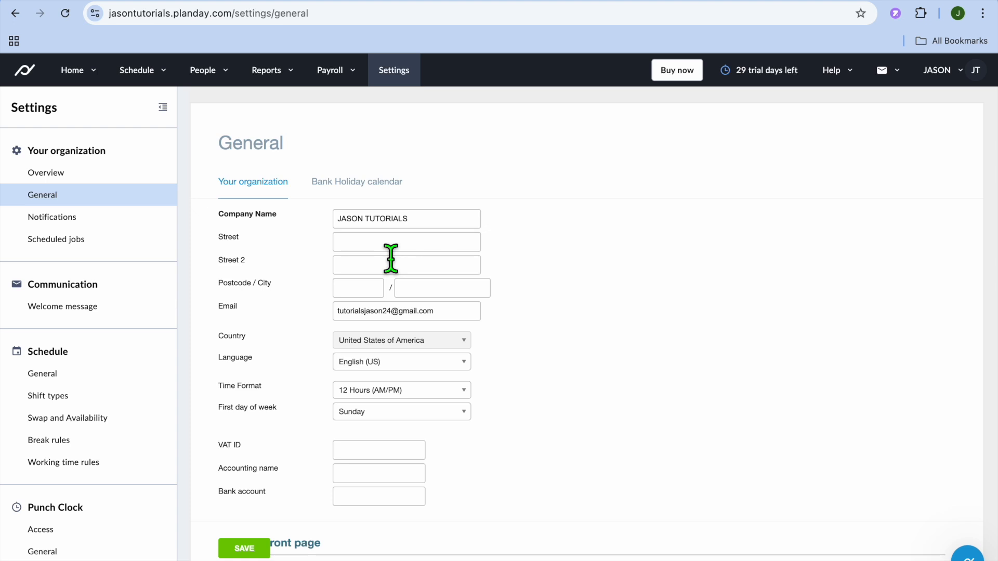
{"action": "scroll", "coordinate": [374, 341], "scroll_direction": "down", "scroll_amount": 3}
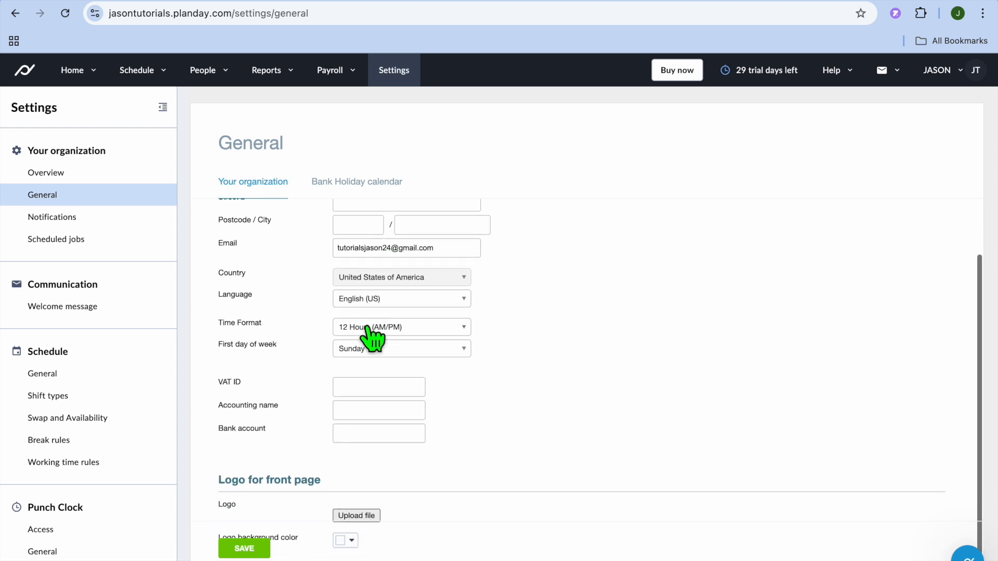
{"action": "scroll", "coordinate": [377, 339], "scroll_direction": "up", "scroll_amount": 3}
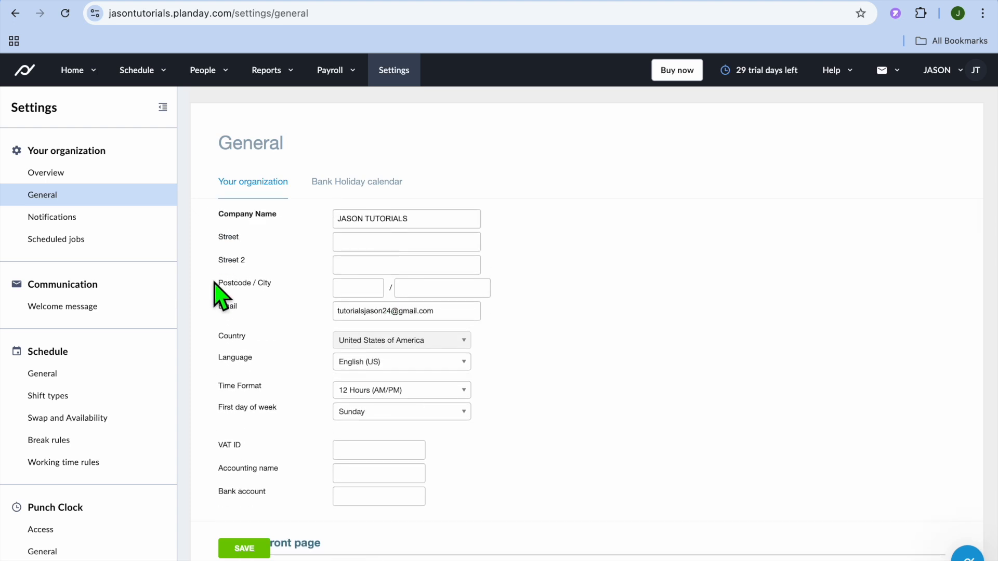
- Review the organization's notification settings for vacation requests, lieu overtime and employee contracts
{"action": "left_click", "coordinate": [65, 223]}
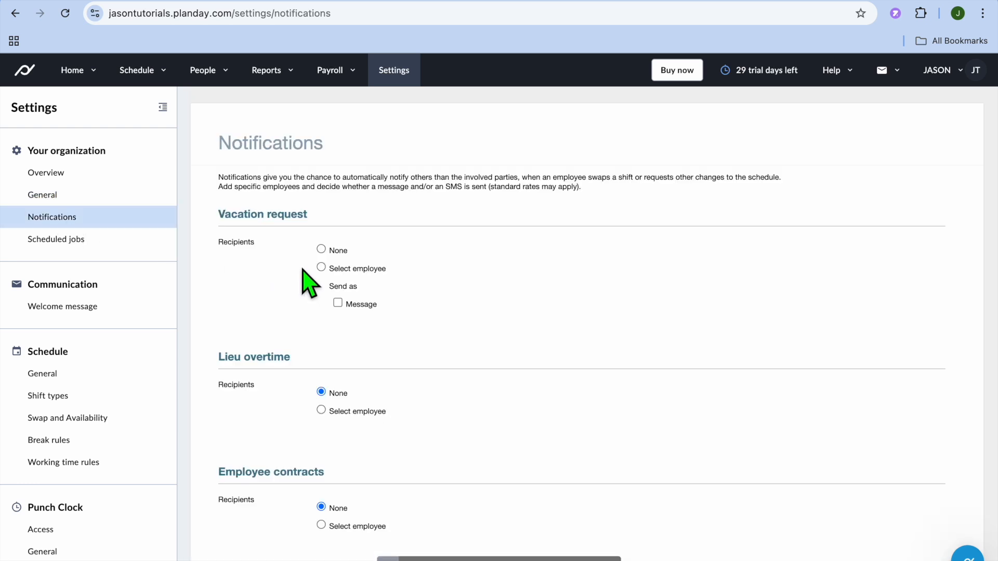
{"action": "scroll", "coordinate": [310, 284], "scroll_direction": "down", "scroll_amount": 2}
{"action": "scroll", "coordinate": [311, 283], "scroll_direction": "up", "scroll_amount": 3}
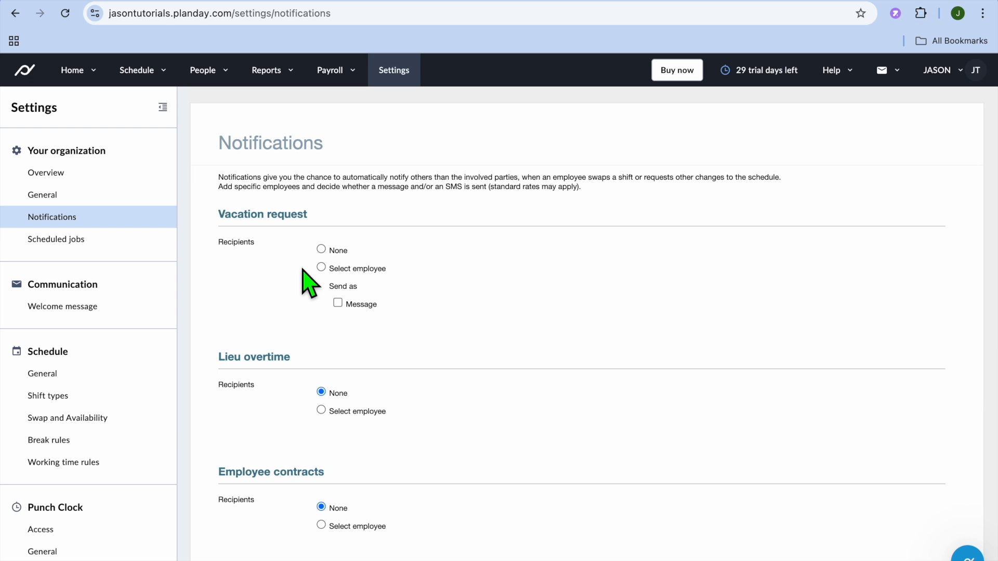
- Review the remaining notification settings, including contract reminders and swap approval, and open the general Schedule settings
{"action": "scroll", "coordinate": [311, 283], "scroll_direction": "down", "scroll_amount": 5}
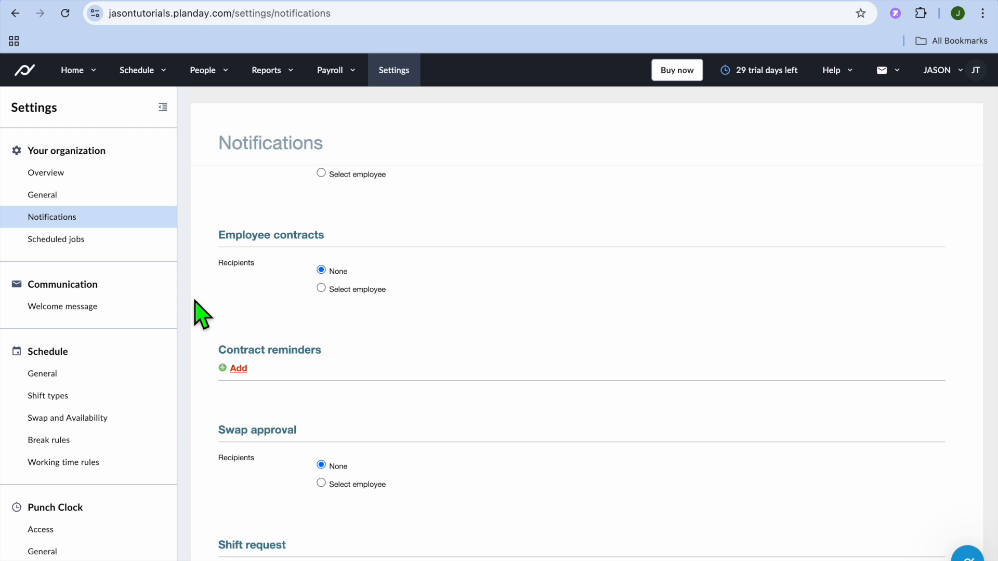
{"action": "scroll", "coordinate": [89, 379], "scroll_direction": "down", "scroll_amount": 4}
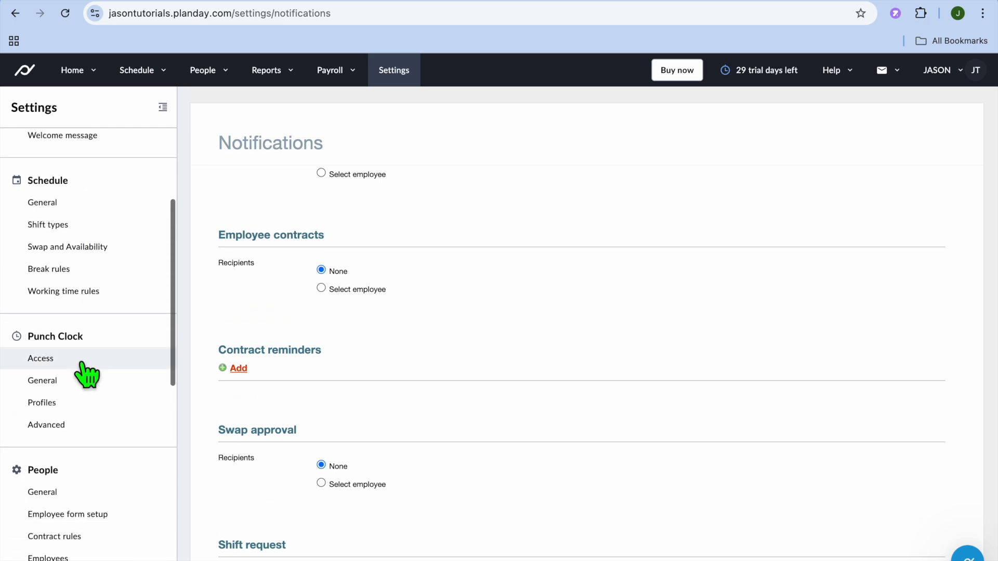
{"action": "left_click", "coordinate": [69, 204]}
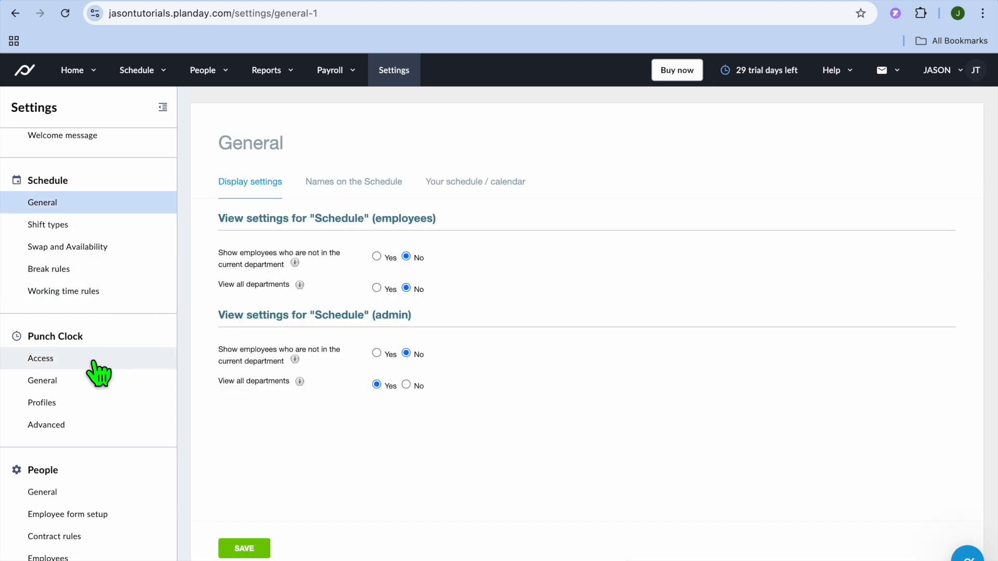
- Open the Punch Clock access settings to review the mobile and WiFi access options
{"action": "scroll", "coordinate": [99, 373], "scroll_direction": "down", "scroll_amount": 2}
{"action": "left_click", "coordinate": [71, 305]}
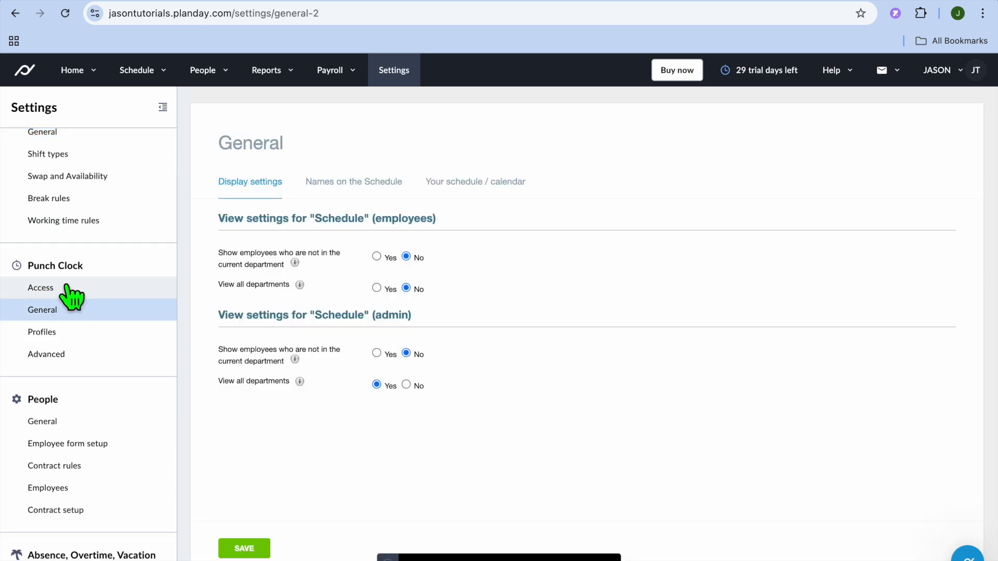
{"action": "left_click", "coordinate": [66, 287]}
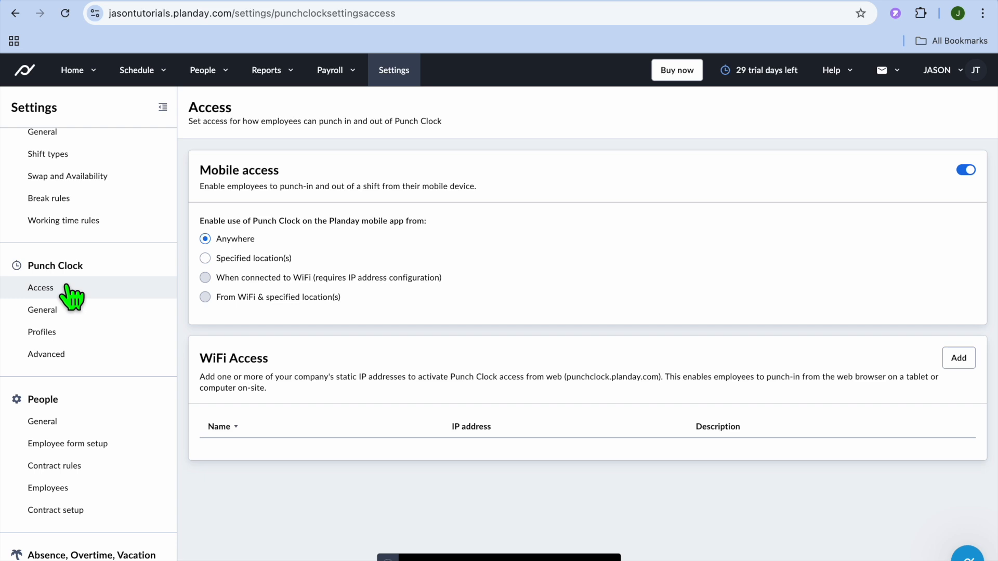
- Look through the other settings categories, including People, Absence, Overtime, Vacation, Reports, Payroll and Integrations
{"action": "scroll", "coordinate": [70, 295], "scroll_direction": "down", "scroll_amount": 3}
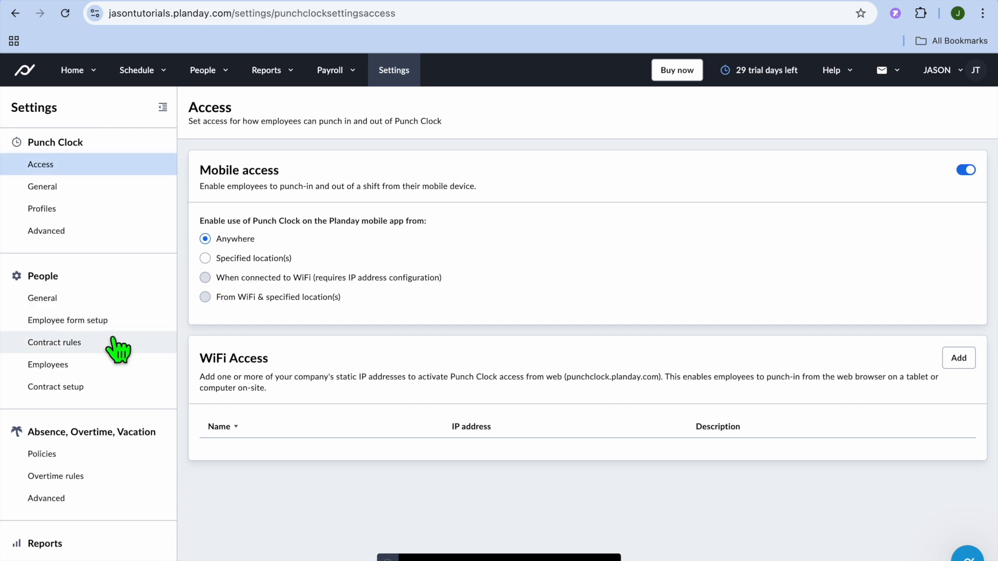
{"action": "scroll", "coordinate": [80, 382], "scroll_direction": "down", "scroll_amount": 5}
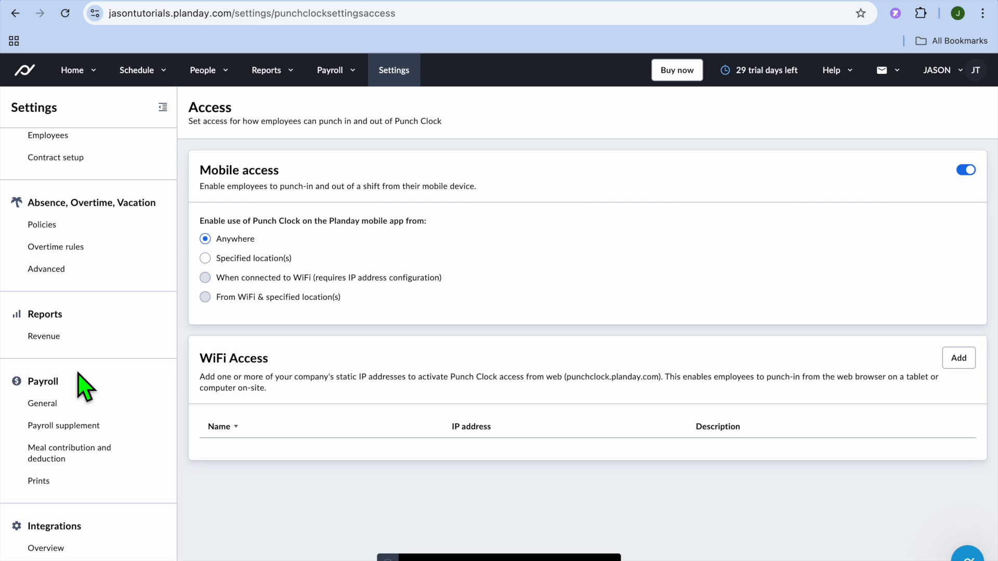
{"action": "scroll", "coordinate": [83, 387], "scroll_direction": "up", "scroll_amount": 3}
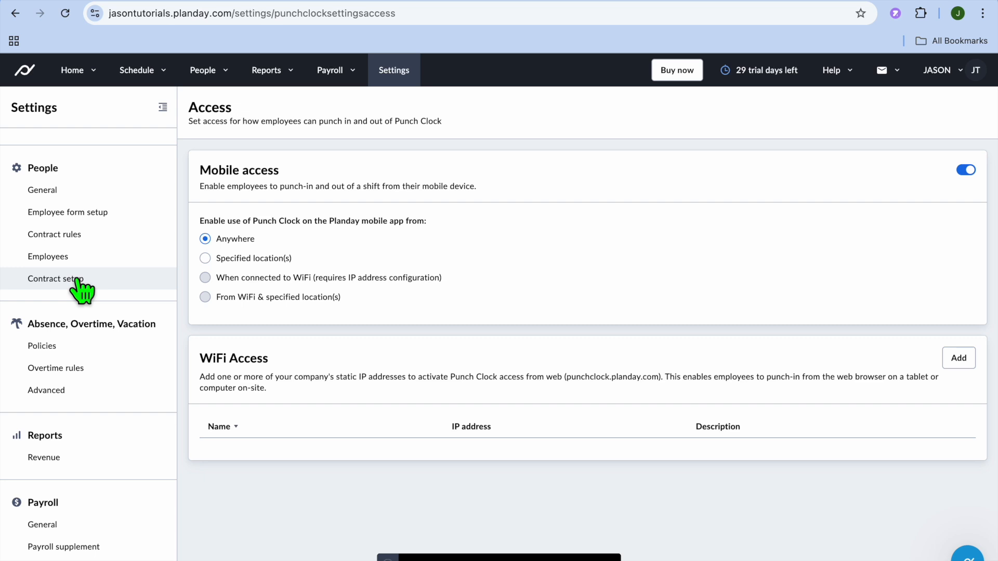
{"action": "scroll", "coordinate": [79, 285], "scroll_direction": "down", "scroll_amount": 5}
{"action": "scroll", "coordinate": [78, 283], "scroll_direction": "up", "scroll_amount": 10}
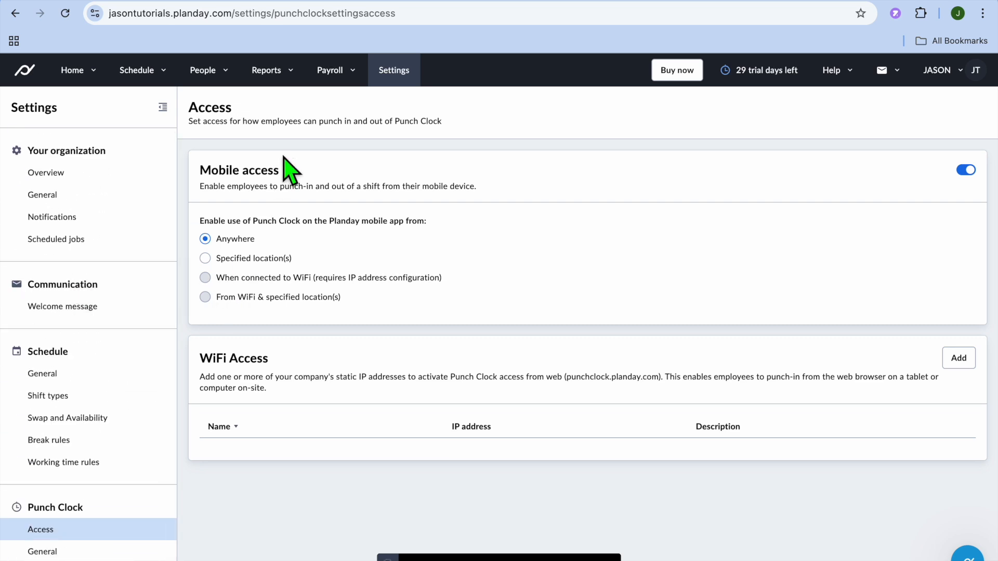
- Return to the home page and review the setup guide's scheduling, attendance and staff wage chapters
{"action": "mouse_move", "coordinate": [363, 81]}
{"action": "mouse_move", "coordinate": [79, 77]}
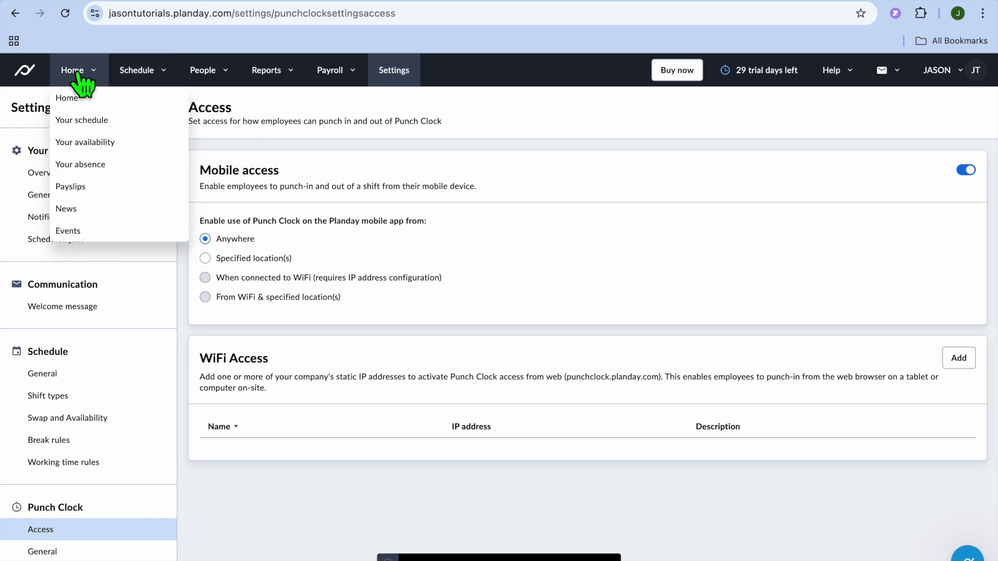
{"action": "left_click", "coordinate": [79, 77]}
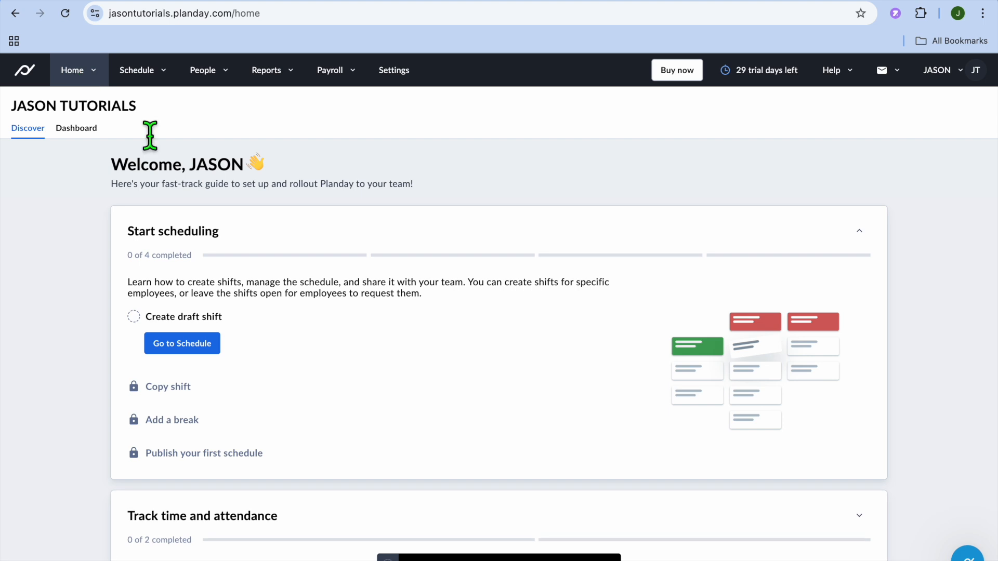
{"action": "scroll", "coordinate": [194, 213], "scroll_direction": "down", "scroll_amount": 4}
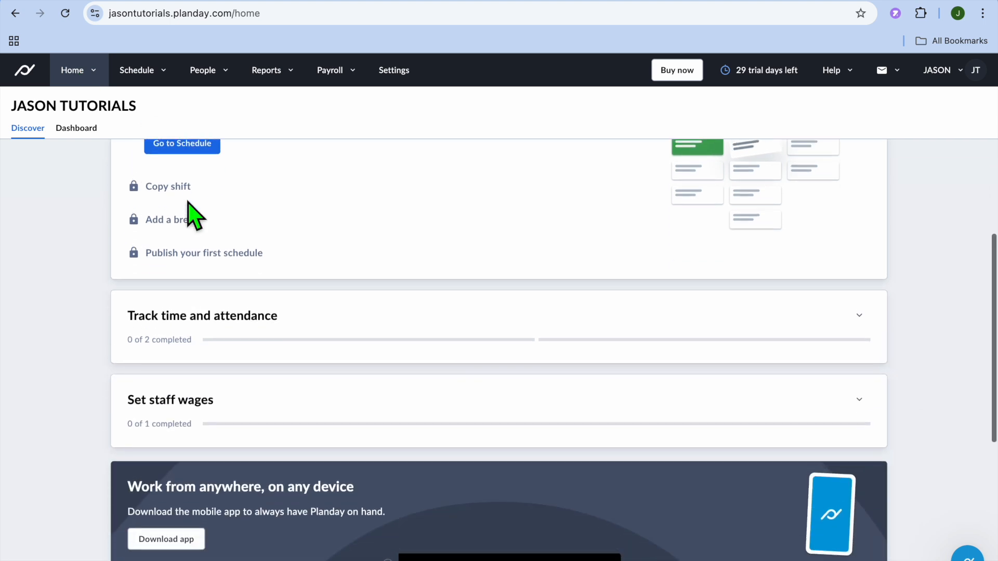
{"action": "scroll", "coordinate": [191, 210], "scroll_direction": "up", "scroll_amount": 2}
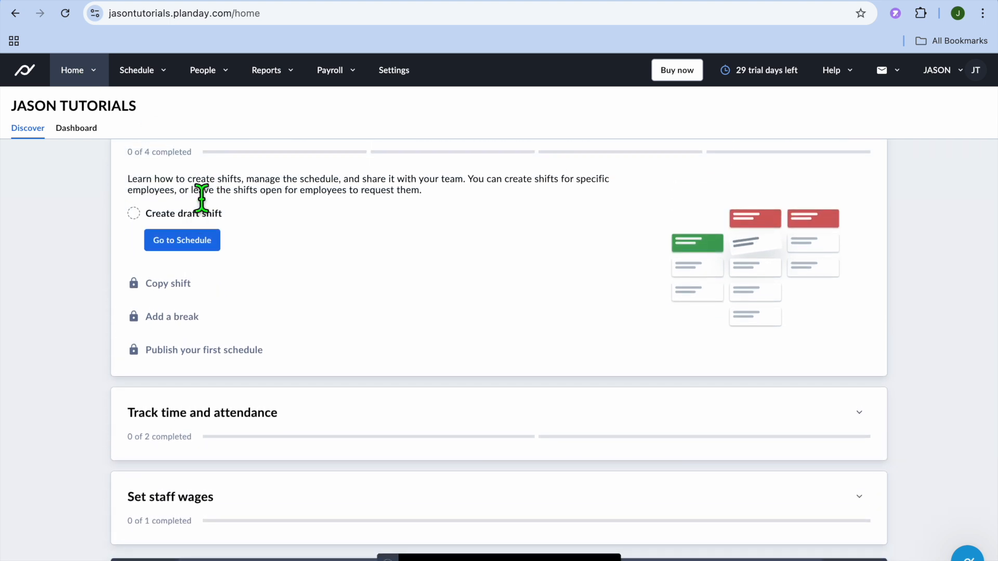
{"action": "scroll", "coordinate": [200, 197], "scroll_direction": "up", "scroll_amount": 1}
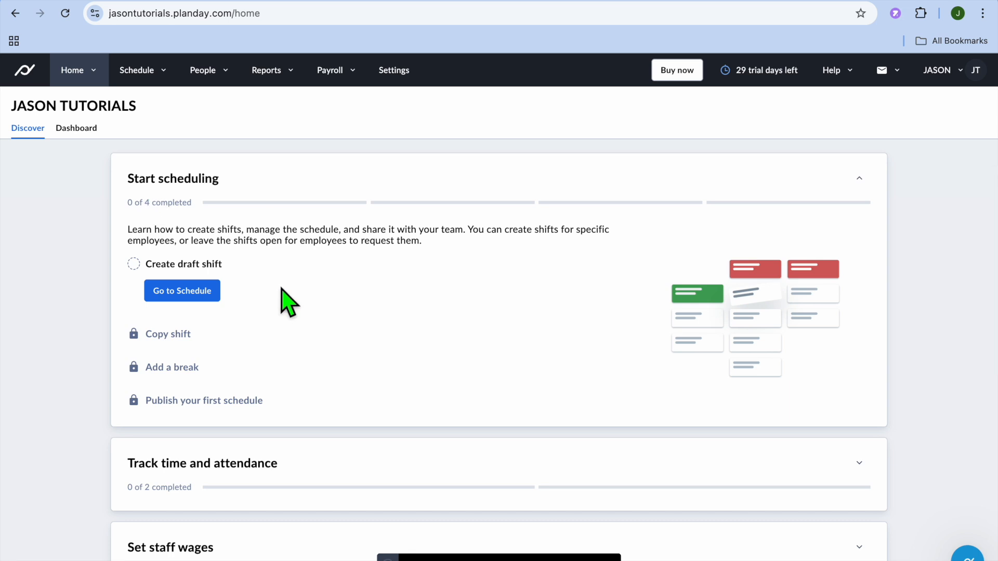
- Open the schedule from the Start scheduling chapter and dismiss the setup guide
{"action": "left_click", "coordinate": [202, 291]}
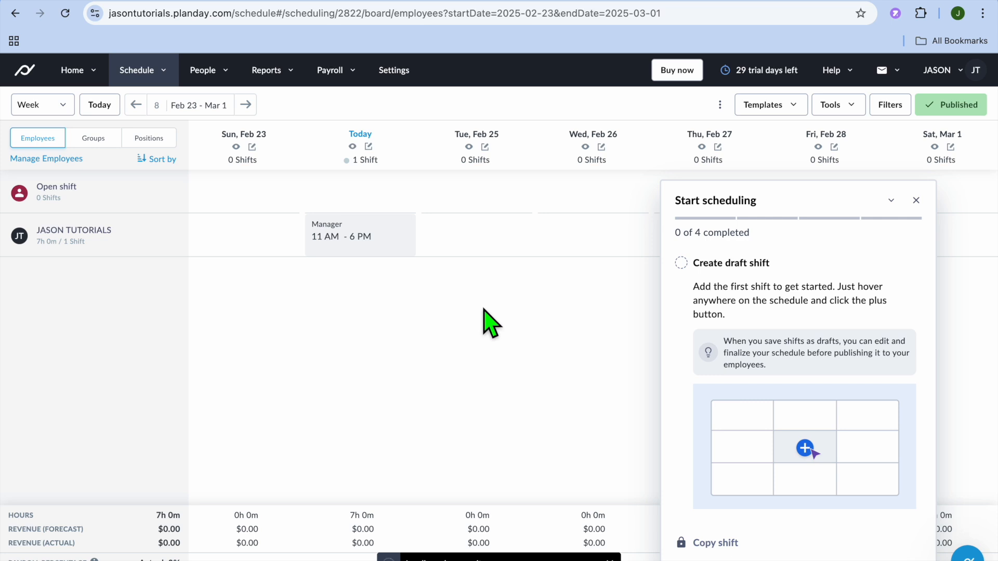
{"action": "left_click", "coordinate": [916, 200]}
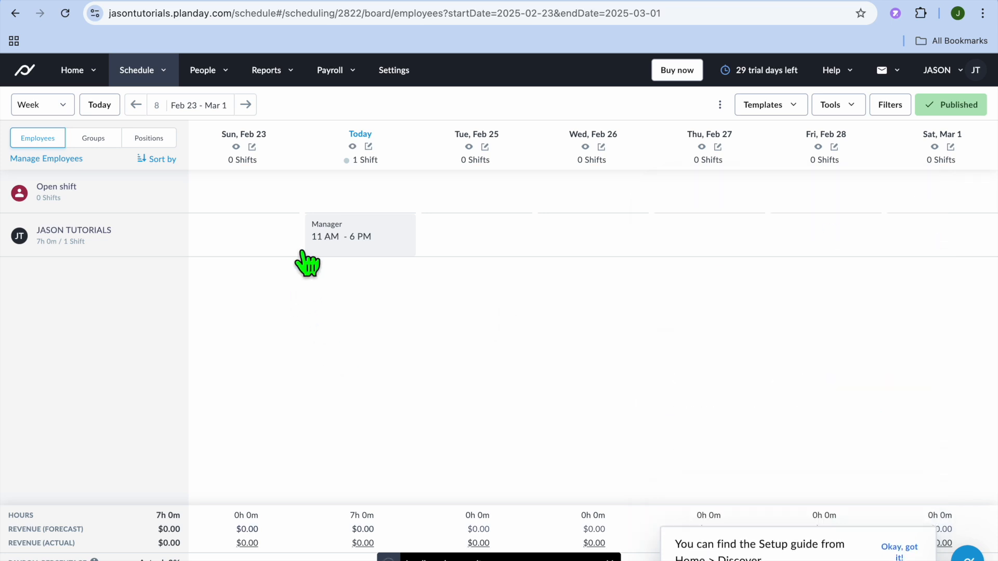
- Approve today's 11 AM to 6 PM Manager shift on the schedule
{"action": "left_click", "coordinate": [359, 239]}
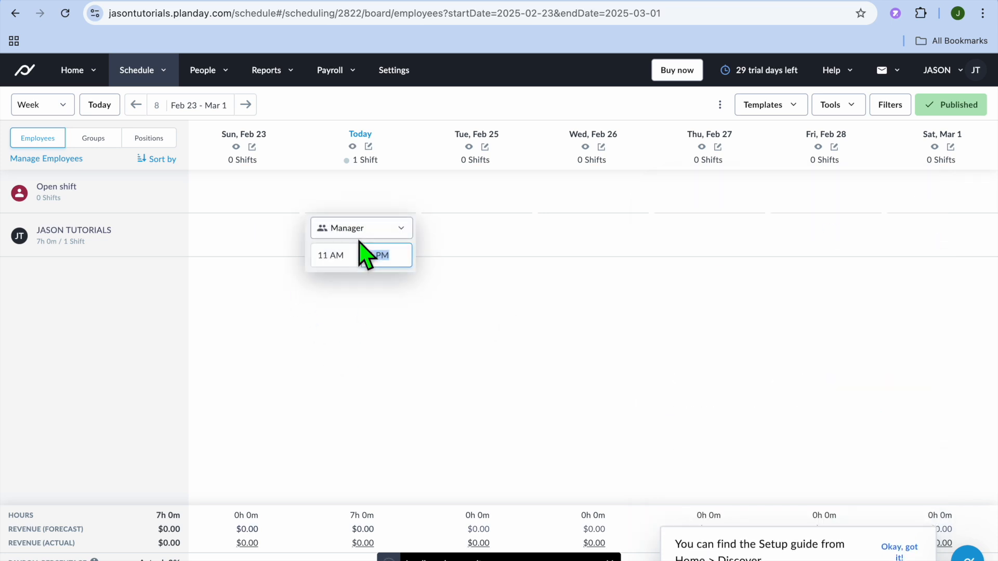
{"action": "left_click", "coordinate": [384, 299]}
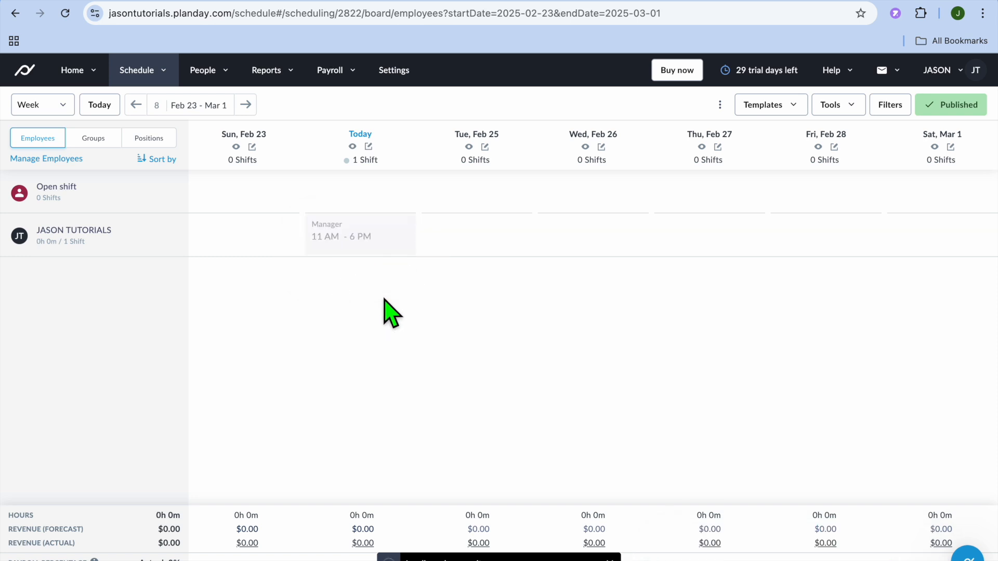
{"action": "mouse_move", "coordinate": [393, 263]}
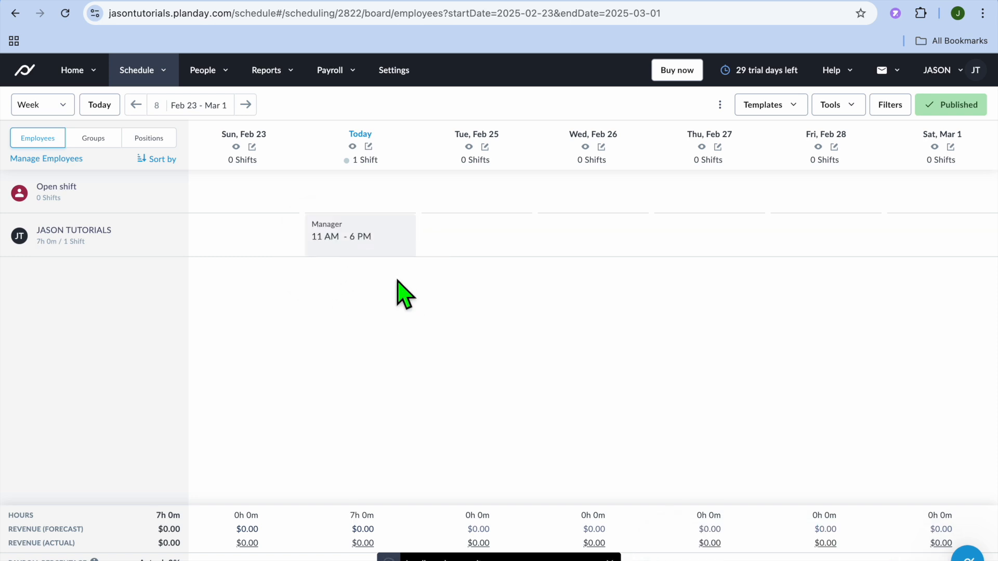
{"action": "left_click", "coordinate": [369, 257]}
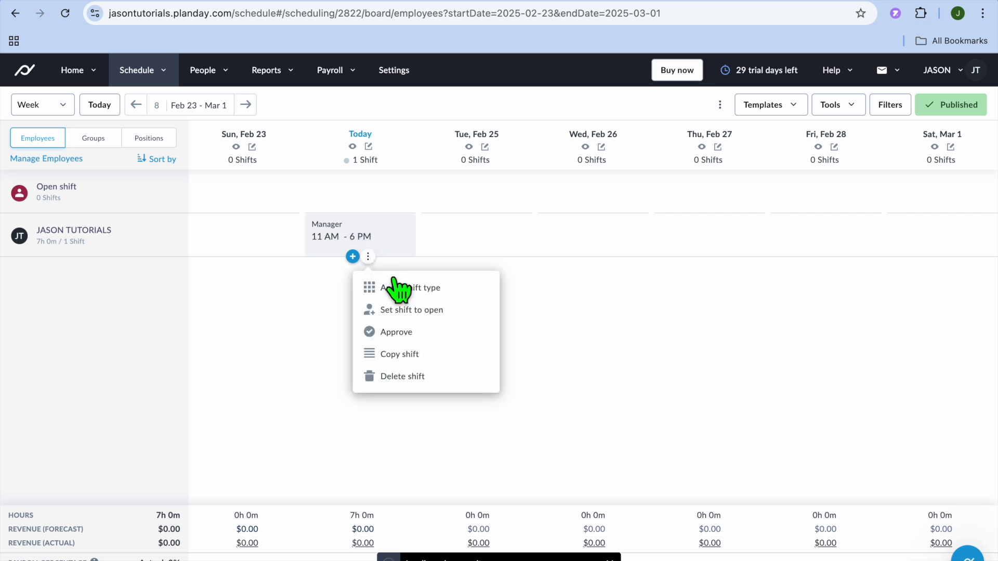
{"action": "left_click", "coordinate": [409, 333]}
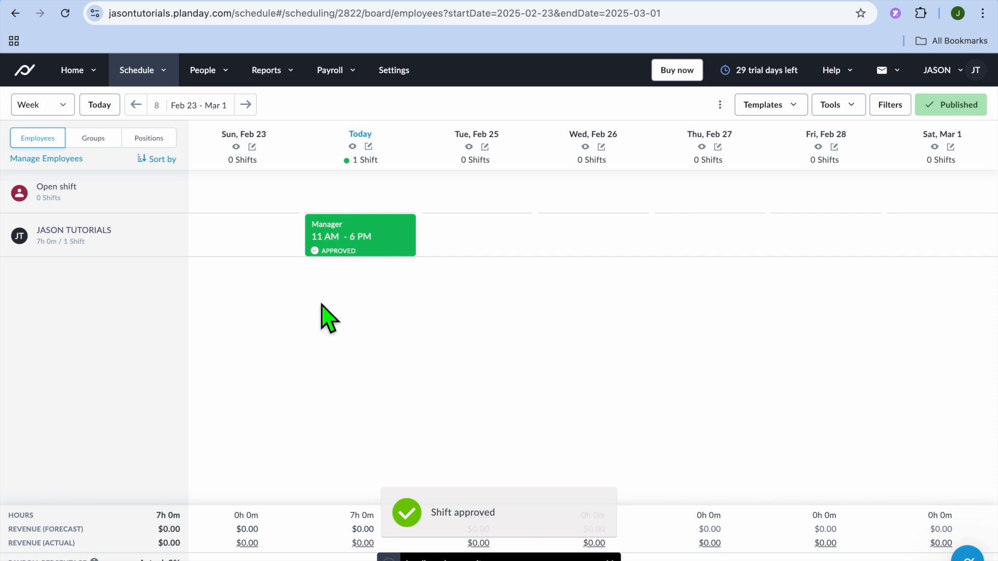
- Open the Punch Clock page and view the entries to approve per week
{"action": "left_click", "coordinate": [223, 73]}
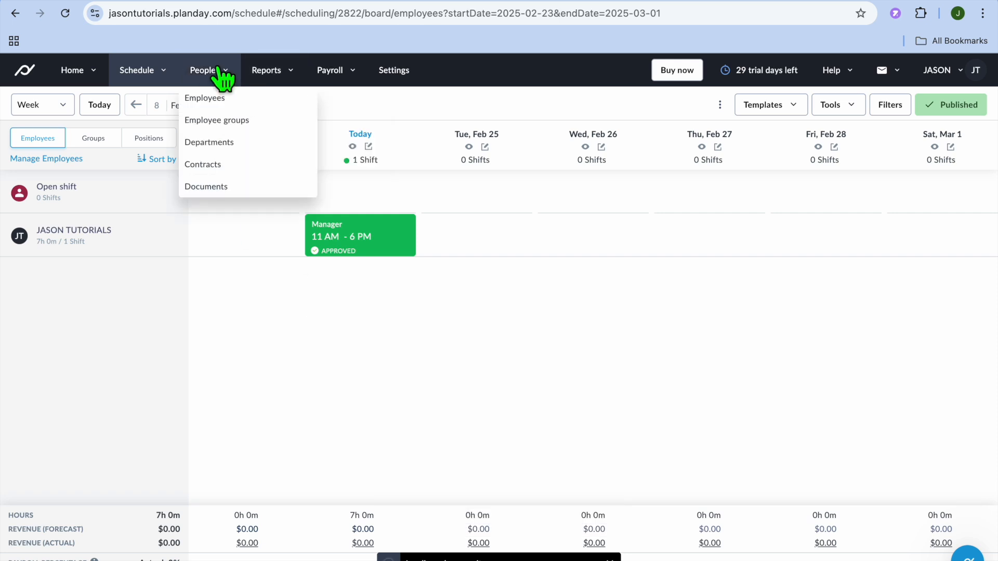
{"action": "left_click", "coordinate": [156, 75]}
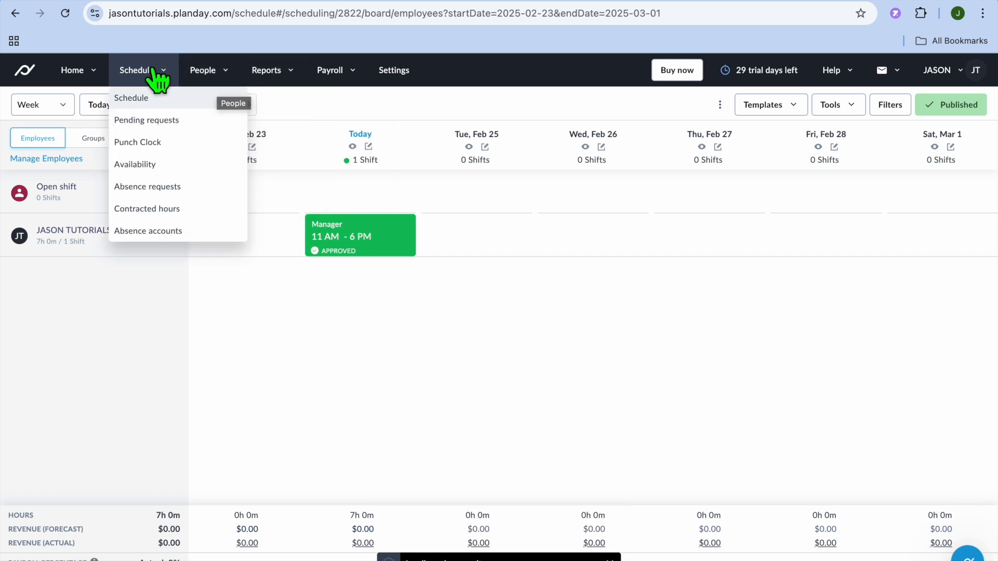
{"action": "left_click", "coordinate": [146, 146]}
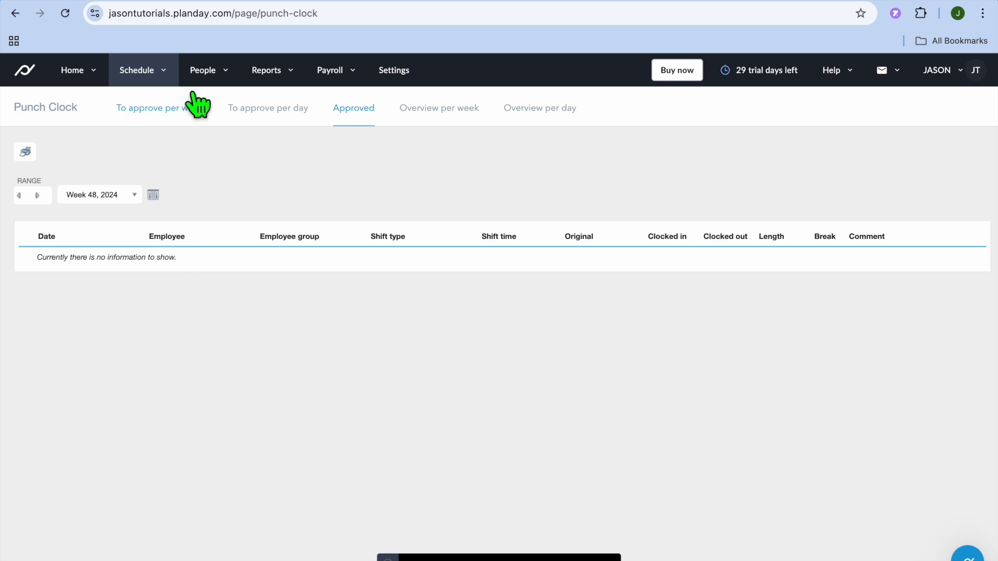
{"action": "left_click", "coordinate": [142, 110]}
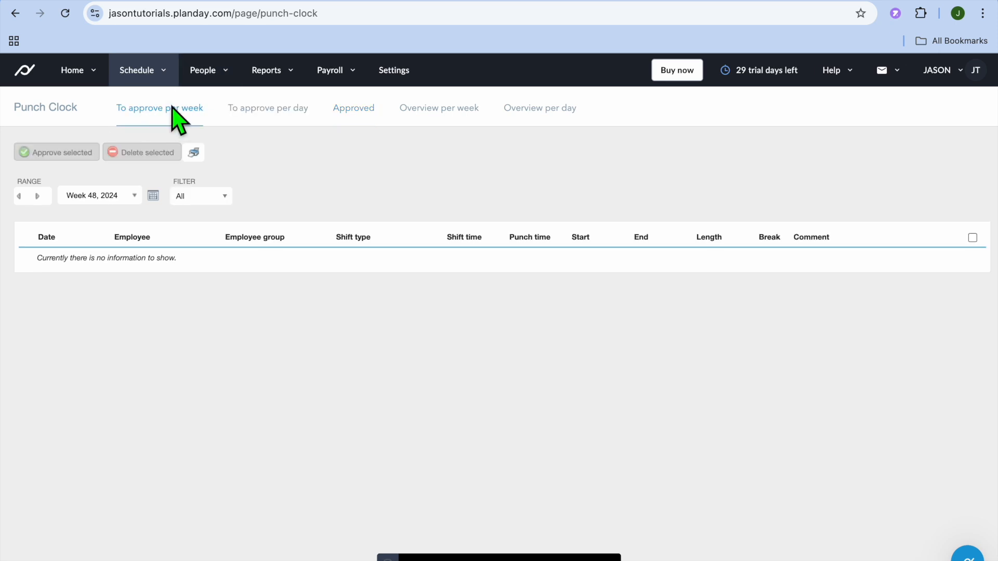
- Return to the home page, look through the Discover guide and open the Dashboard view
{"action": "mouse_move", "coordinate": [112, 73]}
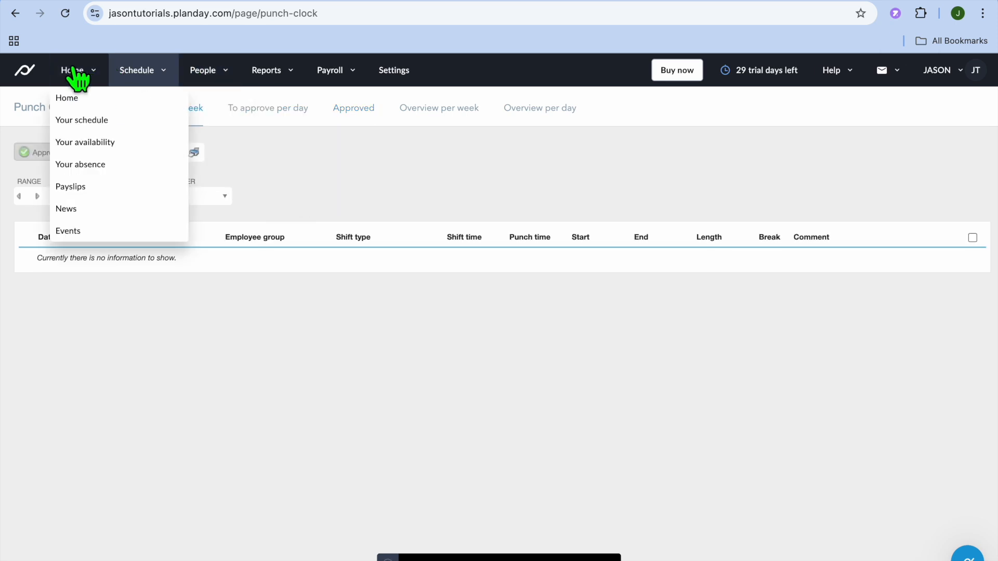
{"action": "left_click", "coordinate": [77, 74]}
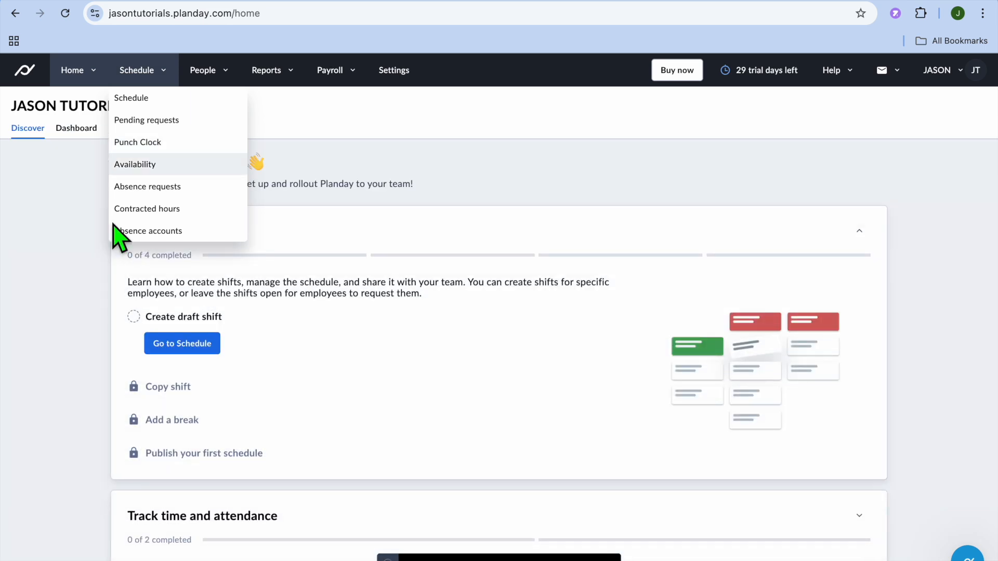
{"action": "scroll", "coordinate": [47, 273], "scroll_direction": "down", "scroll_amount": 4}
{"action": "scroll", "coordinate": [47, 273], "scroll_direction": "down", "scroll_amount": 6}
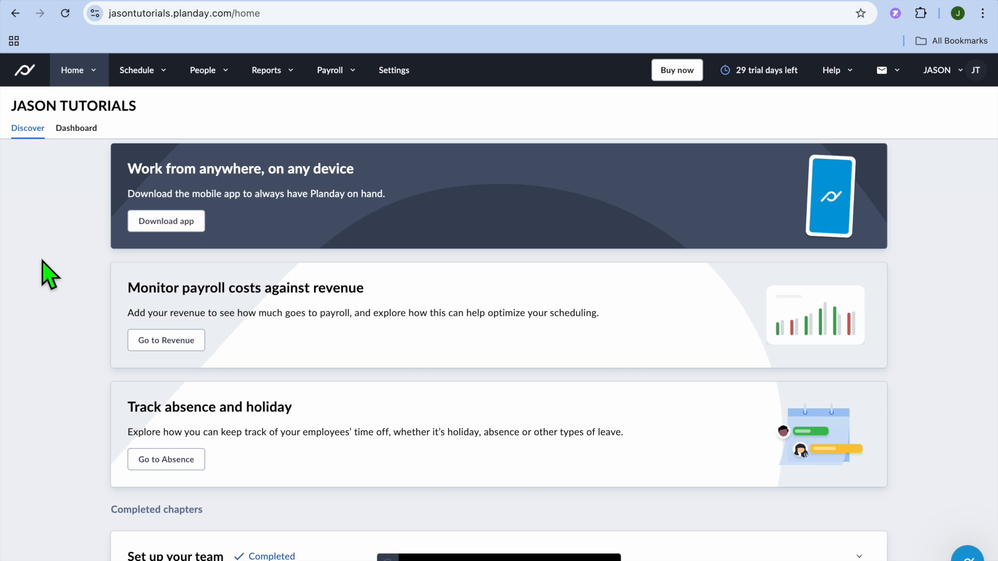
{"action": "scroll", "coordinate": [47, 273], "scroll_direction": "up", "scroll_amount": 10}
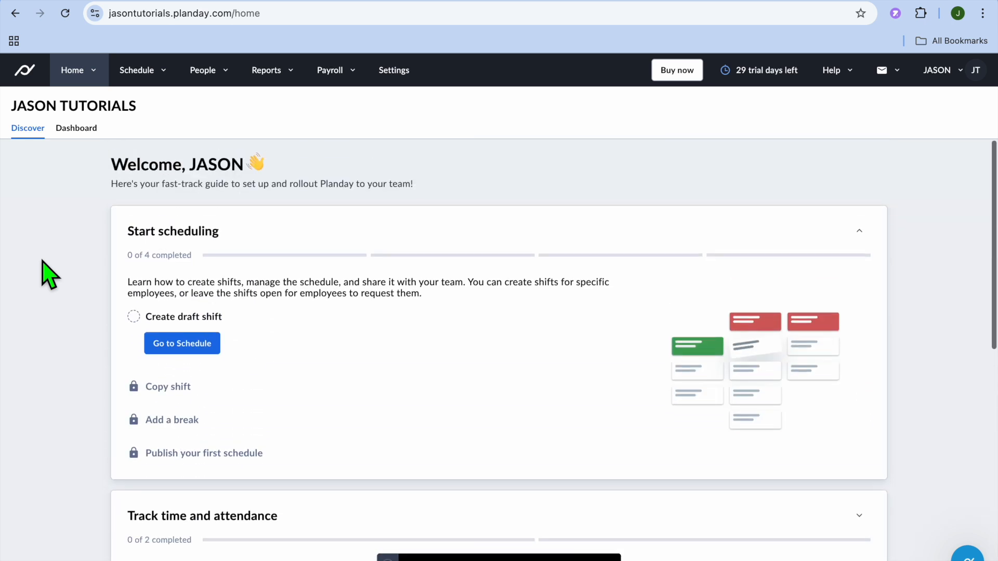
{"action": "left_click", "coordinate": [78, 130]}
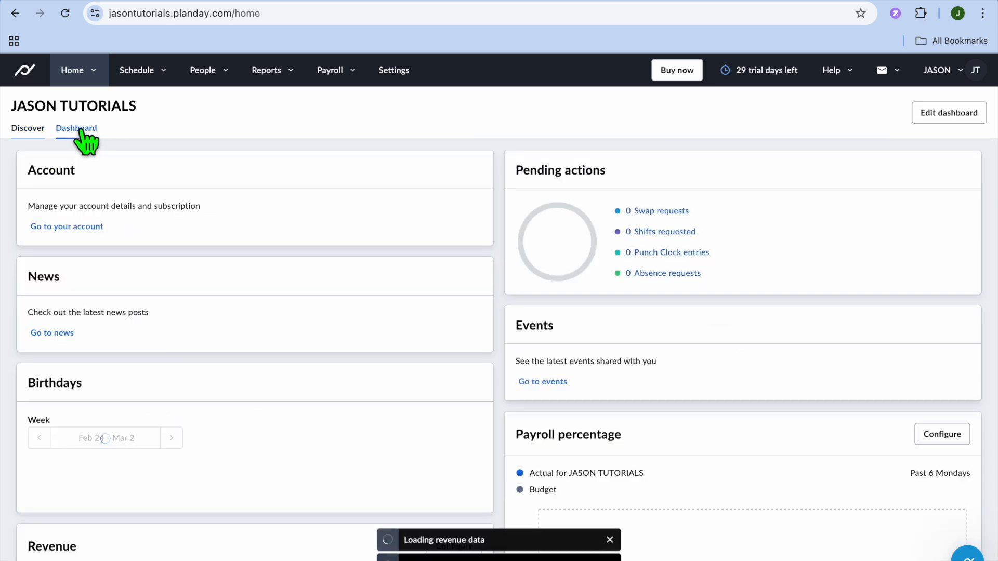
{"action": "mouse_move", "coordinate": [703, 0]}
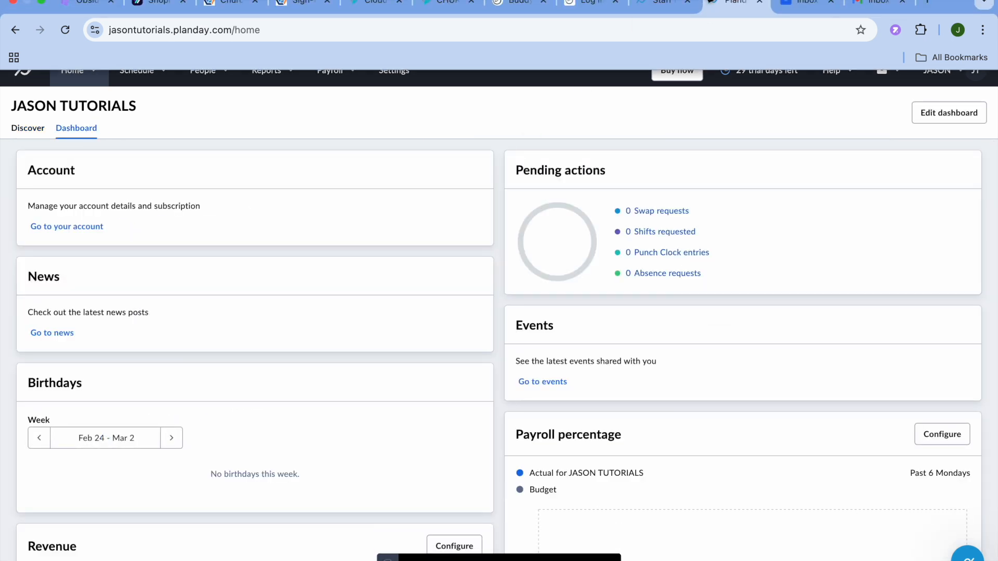